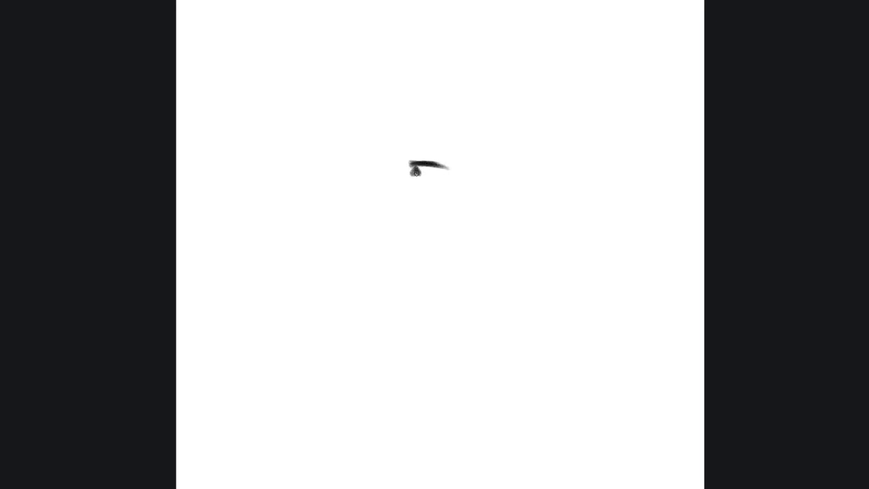
# Step: Darken the eye with an upper lid, shade around the mouth, and redraw a stray line beside the eye
pyautogui.moveTo(417, 172)
pyautogui.mouseDown()
pyautogui.moveTo(448, 168)
pyautogui.moveTo(394, 151)
pyautogui.moveTo(437, 156)
pyautogui.moveTo(394, 165)
pyautogui.mouseUp()
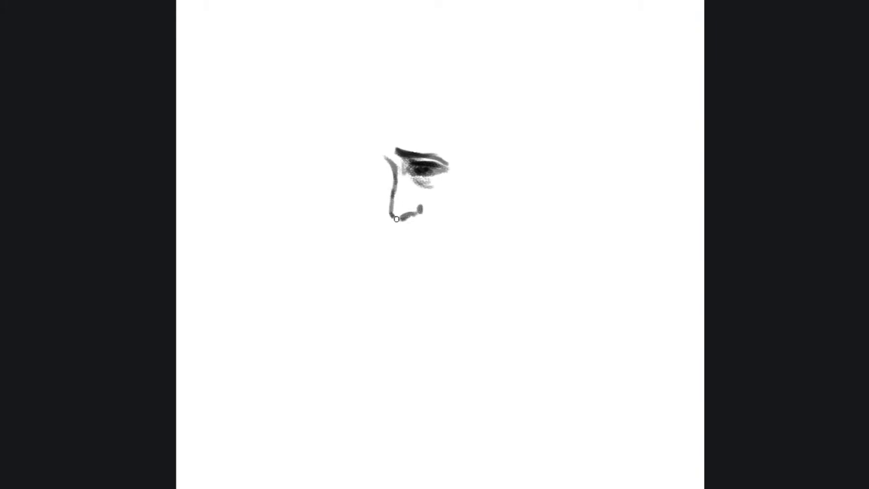
pyautogui.moveTo(384, 152); pyautogui.dragTo(384, 175)
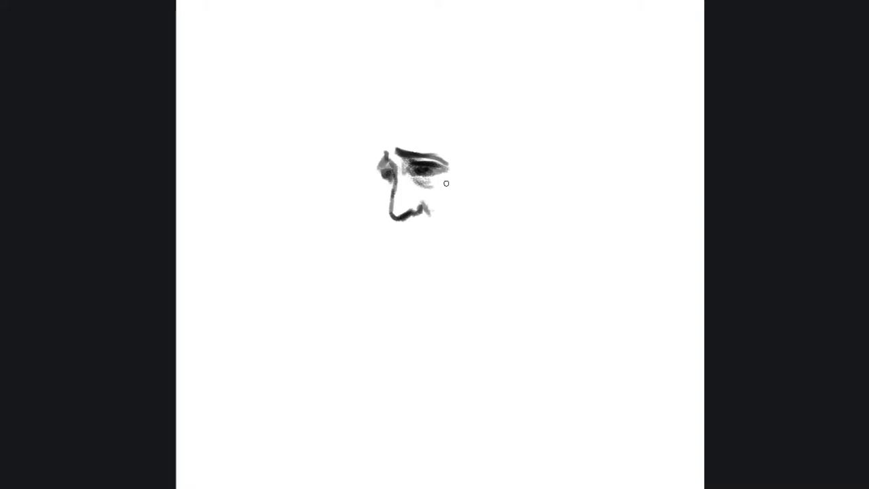
pyautogui.moveTo(410, 226); pyautogui.dragTo(422, 222)
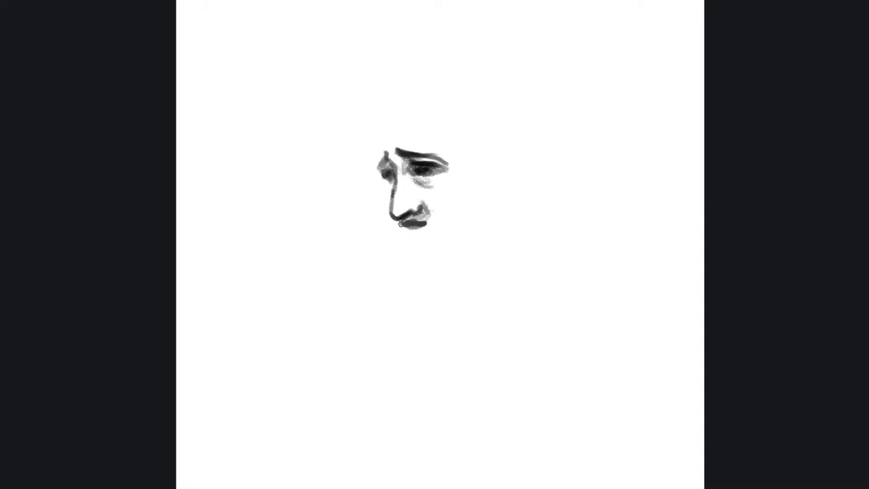
pyautogui.moveTo(376, 85); pyautogui.dragTo(398, 146)
pyautogui.hotkey('ctrl', 'z')
pyautogui.moveTo(385, 102); pyautogui.dragTo(407, 192)
# Step: Outline the head with hair lines down both sides of the face
pyautogui.moveTo(396, 136); pyautogui.dragTo(414, 282)
pyautogui.moveTo(385, 106)
pyautogui.mouseDown()
pyautogui.moveTo(385, 224)
pyautogui.moveTo(374, 280)
pyautogui.moveTo(281, 323)
pyautogui.mouseUp()
pyautogui.moveTo(365, 123); pyautogui.dragTo(332, 274)
pyautogui.moveTo(361, 146)
pyautogui.mouseDown()
pyautogui.moveTo(428, 61)
pyautogui.moveTo(451, 62)
pyautogui.moveTo(509, 125)
pyautogui.mouseUp()
pyautogui.moveTo(496, 93); pyautogui.dragTo(522, 166)
pyautogui.moveTo(512, 136); pyautogui.dragTo(538, 241)
pyautogui.moveTo(529, 170); pyautogui.dragTo(541, 238)
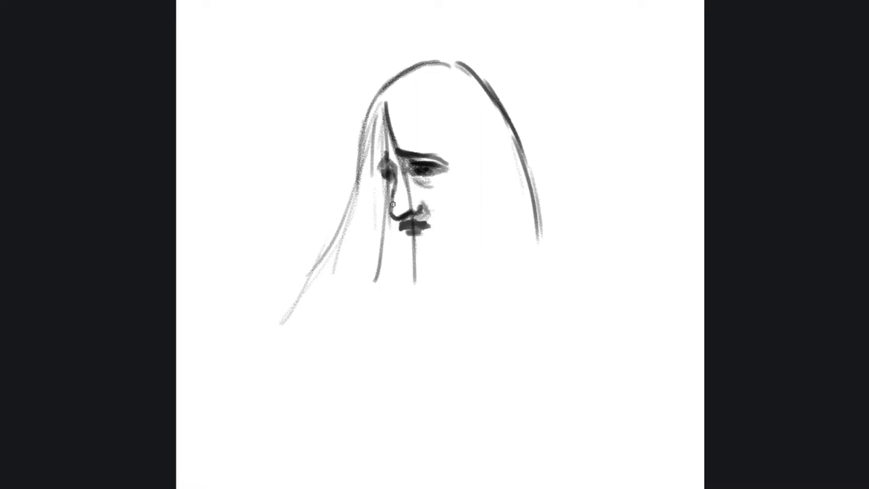
# Step: Add the jawline, an ear with inner detail, and bangs across the forehead
pyautogui.moveTo(376, 182)
pyautogui.mouseDown()
pyautogui.moveTo(386, 204)
pyautogui.moveTo(385, 194)
pyautogui.mouseUp()
pyautogui.moveTo(412, 257)
pyautogui.mouseDown()
pyautogui.moveTo(465, 237)
pyautogui.moveTo(450, 262)
pyautogui.mouseUp()
pyautogui.moveTo(478, 156)
pyautogui.mouseDown()
pyautogui.moveTo(507, 163)
pyautogui.moveTo(499, 194)
pyautogui.mouseUp()
pyautogui.moveTo(487, 161); pyautogui.dragTo(493, 180)
pyautogui.moveTo(387, 105)
pyautogui.mouseDown()
pyautogui.moveTo(448, 163)
pyautogui.moveTo(473, 162)
pyautogui.mouseUp()
pyautogui.moveTo(414, 139)
pyautogui.mouseDown()
pyautogui.moveTo(482, 155)
pyautogui.moveTo(418, 152)
pyautogui.moveTo(479, 245)
pyautogui.mouseUp()
# Step: Draw strands over the cheek, a shoulder curve and hair flowing out to the left
pyautogui.moveTo(428, 173)
pyautogui.mouseDown()
pyautogui.moveTo(450, 247)
pyautogui.moveTo(418, 301)
pyautogui.mouseUp()
pyautogui.moveTo(465, 231); pyautogui.dragTo(421, 299)
pyautogui.moveTo(478, 250); pyautogui.dragTo(322, 350)
pyautogui.moveTo(340, 212); pyautogui.dragTo(196, 347)
pyautogui.moveTo(266, 284)
pyautogui.mouseDown()
pyautogui.moveTo(235, 349)
pyautogui.moveTo(241, 377)
pyautogui.mouseUp()
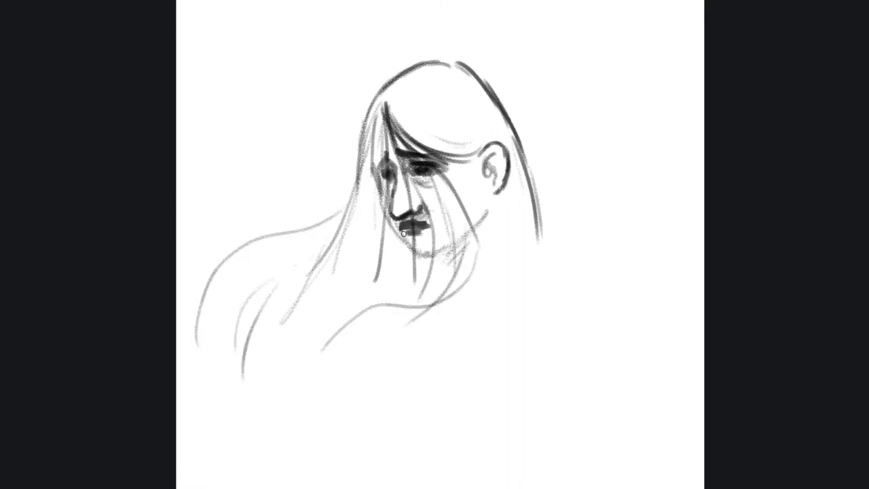
pyautogui.moveTo(407, 243); pyautogui.dragTo(425, 260)
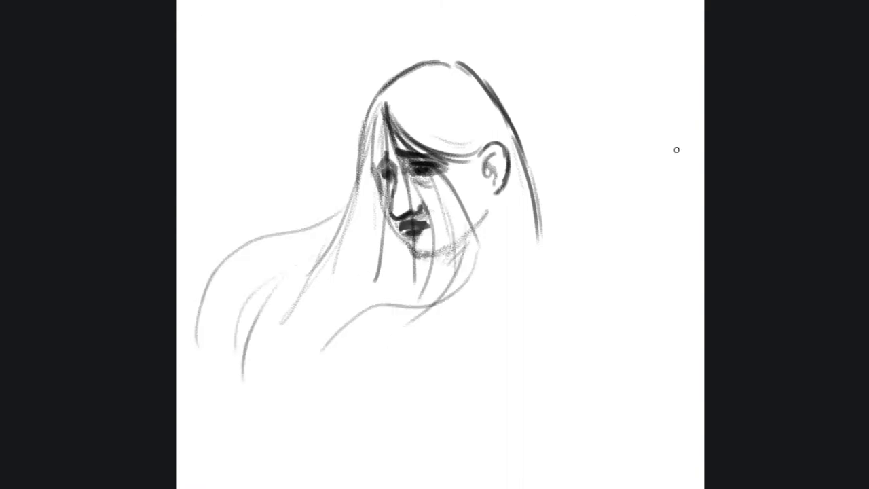
pyautogui.moveTo(495, 202); pyautogui.dragTo(472, 237)
# Step: Sketch the fingers of the first hand and begin the second hand to its left
pyautogui.moveTo(412, 330)
pyautogui.mouseDown()
pyautogui.moveTo(435, 353)
pyautogui.moveTo(397, 330)
pyautogui.moveTo(389, 345)
pyautogui.moveTo(400, 362)
pyautogui.moveTo(345, 334)
pyautogui.mouseUp()
pyautogui.moveTo(431, 354); pyautogui.dragTo(440, 393)
pyautogui.moveTo(373, 349)
pyautogui.mouseDown()
pyautogui.moveTo(328, 332)
pyautogui.moveTo(360, 351)
pyautogui.moveTo(333, 337)
pyautogui.moveTo(376, 395)
pyautogui.mouseUp()
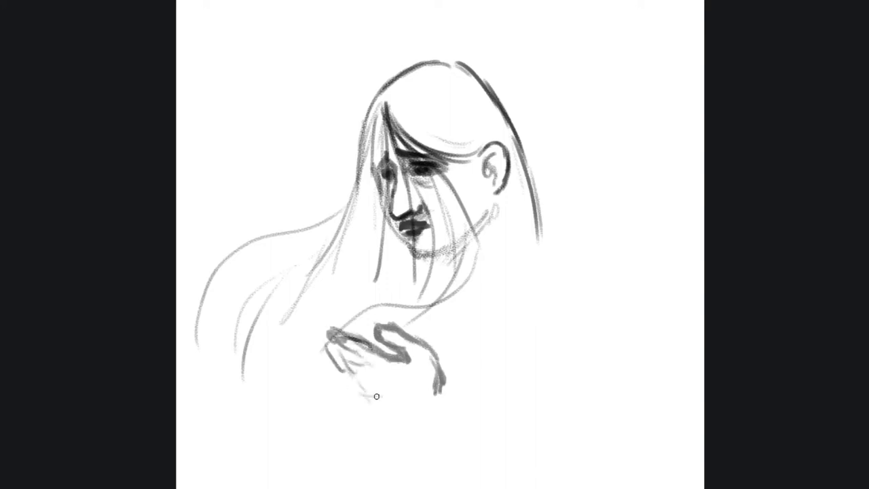
pyautogui.moveTo(282, 320); pyautogui.dragTo(274, 328)
pyautogui.moveTo(272, 354)
pyautogui.mouseDown()
pyautogui.moveTo(269, 333)
pyautogui.moveTo(277, 363)
pyautogui.mouseUp()
pyautogui.moveTo(280, 352)
pyautogui.mouseDown()
pyautogui.moveTo(302, 326)
pyautogui.moveTo(283, 375)
pyautogui.moveTo(288, 365)
pyautogui.mouseUp()
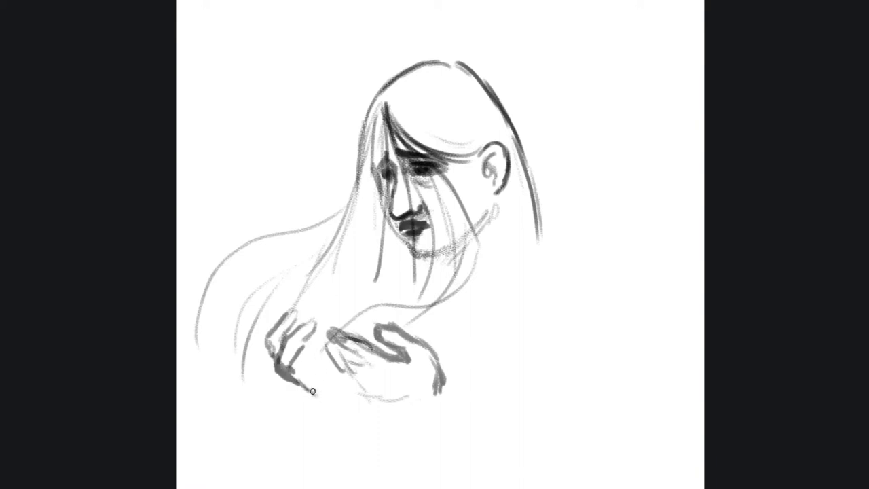
# Step: Outline the lower hand's palm, contour and fingertips between the two hands
pyautogui.moveTo(275, 321); pyautogui.dragTo(283, 299)
pyautogui.moveTo(295, 349); pyautogui.dragTo(297, 360)
pyautogui.moveTo(308, 366)
pyautogui.mouseDown()
pyautogui.moveTo(363, 393)
pyautogui.moveTo(429, 406)
pyautogui.moveTo(438, 356)
pyautogui.moveTo(407, 409)
pyautogui.mouseUp()
pyautogui.moveTo(347, 402)
pyautogui.mouseDown()
pyautogui.moveTo(316, 393)
pyautogui.moveTo(343, 400)
pyautogui.mouseUp()
pyautogui.moveTo(349, 371); pyautogui.dragTo(340, 395)
pyautogui.moveTo(314, 312); pyautogui.dragTo(328, 332)
# Step: Darken the head and hair outlines, then shift the drawing slightly right and up
pyautogui.moveTo(366, 112)
pyautogui.mouseDown()
pyautogui.moveTo(438, 55)
pyautogui.moveTo(509, 112)
pyautogui.mouseUp()
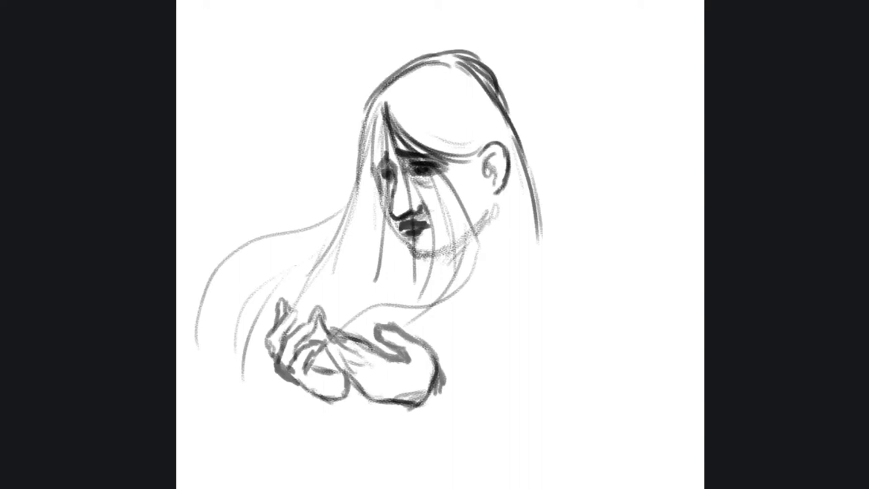
pyautogui.moveTo(489, 62); pyautogui.dragTo(535, 178)
pyautogui.moveTo(512, 109); pyautogui.dragTo(539, 218)
pyautogui.moveTo(378, 92); pyautogui.dragTo(354, 164)
pyautogui.moveTo(363, 112)
pyautogui.mouseDown()
pyautogui.moveTo(282, 238)
pyautogui.moveTo(216, 255)
pyautogui.mouseUp()
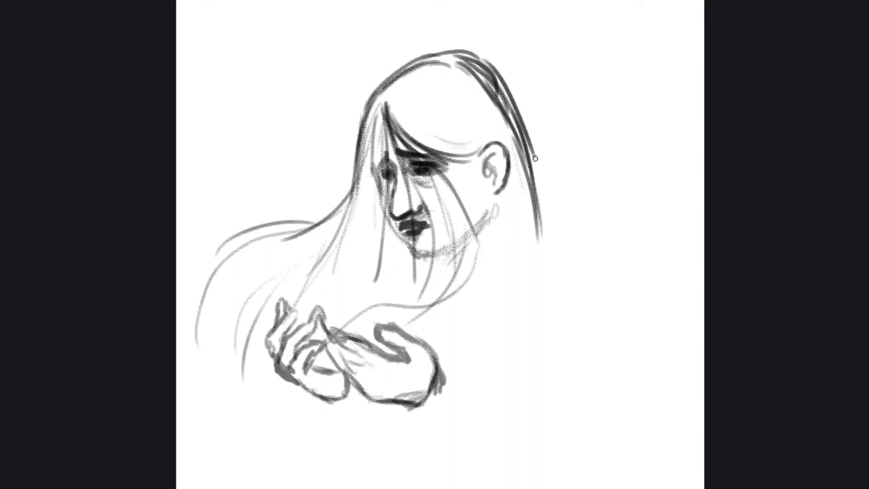
pyautogui.moveTo(533, 157); pyautogui.dragTo(578, 293)
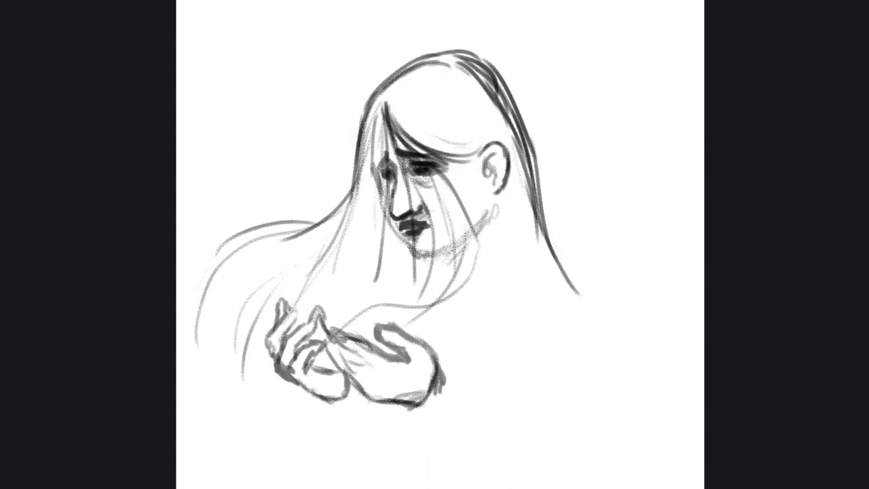
pyautogui.moveTo(563, 378); pyautogui.dragTo(593, 365)
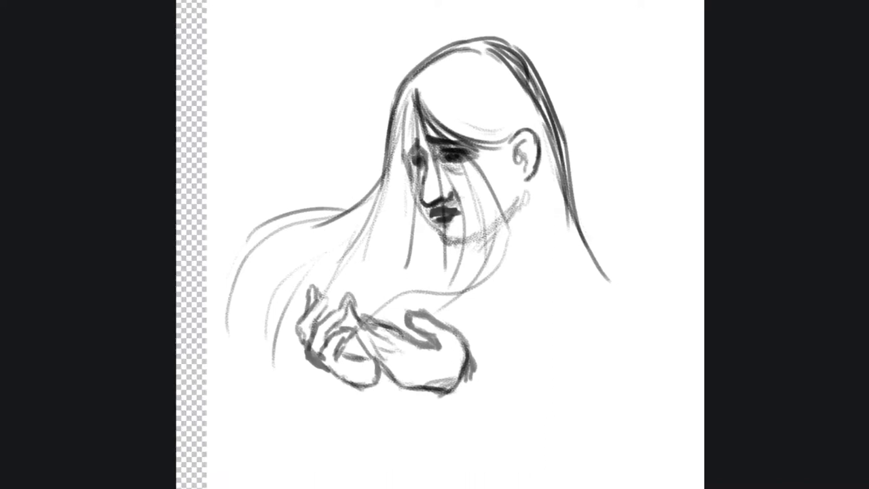
# Step: Pick a new painting colour and draw grey neck lines and the back contour
pyautogui.press('i')
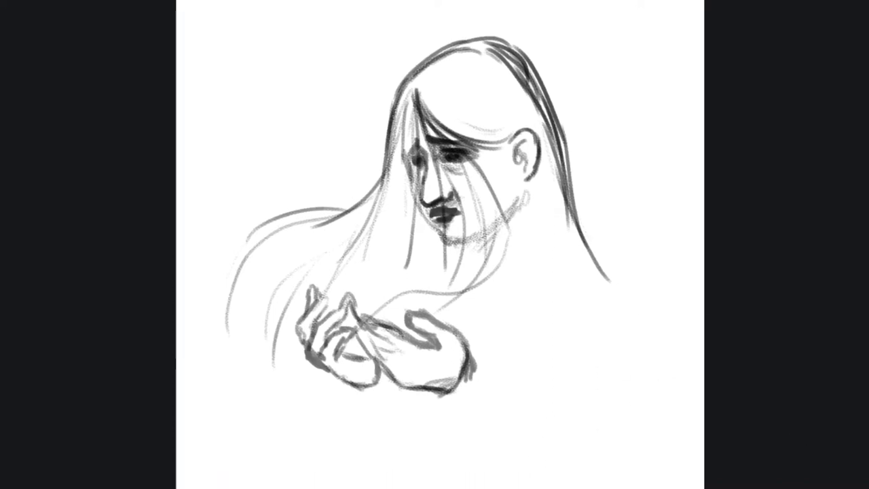
pyautogui.click(732, 341)
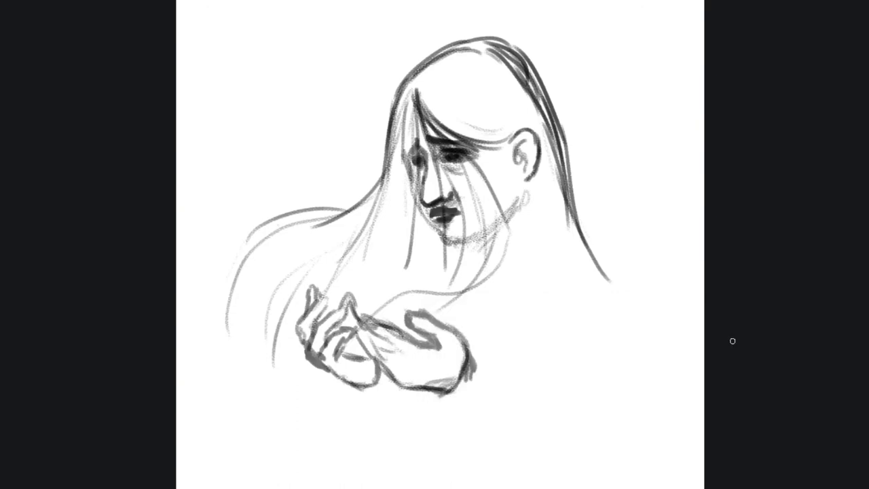
pyautogui.moveTo(529, 181); pyautogui.dragTo(513, 248)
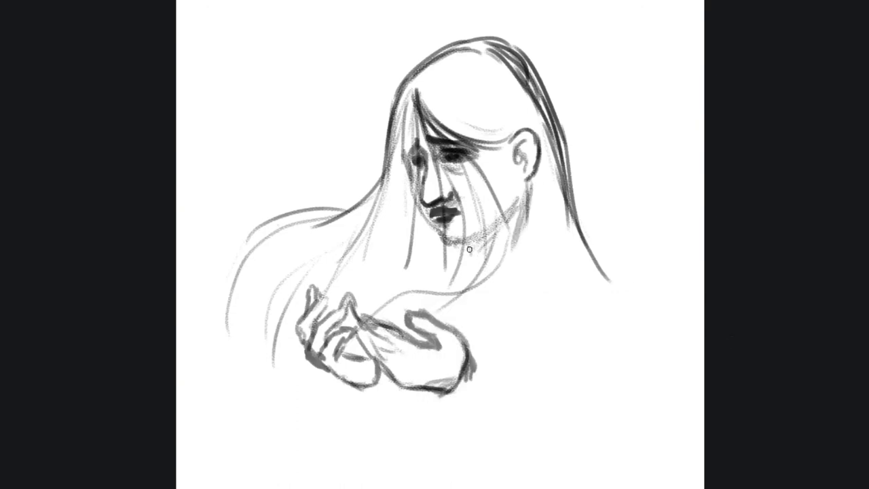
pyautogui.moveTo(485, 290); pyautogui.dragTo(476, 275)
pyautogui.moveTo(537, 222)
pyautogui.mouseDown()
pyautogui.moveTo(568, 283)
pyautogui.moveTo(644, 328)
pyautogui.mouseUp()
# Step: Add hair strands toward the hands, plus the back, shoulder and neck contours
pyautogui.moveTo(460, 262); pyautogui.dragTo(382, 326)
pyautogui.moveTo(434, 299); pyautogui.dragTo(384, 315)
pyautogui.moveTo(634, 317); pyautogui.dragTo(679, 421)
pyautogui.moveTo(558, 156); pyautogui.dragTo(620, 299)
pyautogui.moveTo(536, 202)
pyautogui.mouseDown()
pyautogui.moveTo(526, 271)
pyautogui.moveTo(499, 339)
pyautogui.mouseUp()
pyautogui.moveTo(533, 316); pyautogui.dragTo(520, 411)
pyautogui.moveTo(573, 286); pyautogui.dragTo(523, 356)
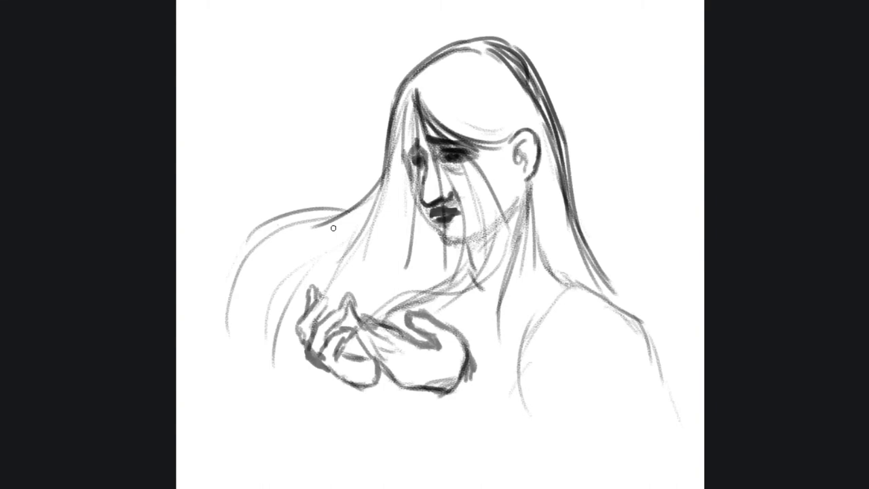
pyautogui.moveTo(335, 238); pyautogui.dragTo(238, 343)
# Step: Switch brushes and shade the hair beside the face, under the chin and above the forehead
pyautogui.press('F6')
pyautogui.moveTo(416, 76)
pyautogui.mouseDown()
pyautogui.moveTo(390, 175)
pyautogui.moveTo(399, 157)
pyautogui.mouseUp()
pyautogui.moveTo(413, 107); pyautogui.dragTo(405, 192)
pyautogui.moveTo(418, 157)
pyautogui.mouseDown()
pyautogui.moveTo(423, 195)
pyautogui.moveTo(485, 268)
pyautogui.moveTo(445, 275)
pyautogui.mouseUp()
pyautogui.moveTo(452, 245); pyautogui.dragTo(438, 259)
pyautogui.moveTo(475, 73)
pyautogui.mouseDown()
pyautogui.moveTo(490, 131)
pyautogui.moveTo(502, 122)
pyautogui.moveTo(523, 140)
pyautogui.moveTo(547, 135)
pyautogui.moveTo(530, 89)
pyautogui.mouseUp()
# Step: Shade the crown and the right-side hair dark down past the ear
pyautogui.moveTo(438, 72)
pyautogui.mouseDown()
pyautogui.moveTo(424, 105)
pyautogui.moveTo(417, 99)
pyautogui.moveTo(475, 41)
pyautogui.moveTo(526, 64)
pyautogui.mouseUp()
pyautogui.moveTo(463, 116)
pyautogui.mouseDown()
pyautogui.moveTo(427, 71)
pyautogui.moveTo(530, 47)
pyautogui.moveTo(435, 96)
pyautogui.mouseUp()
pyautogui.moveTo(475, 58); pyautogui.dragTo(550, 109)
pyautogui.moveTo(522, 64); pyautogui.dragTo(451, 95)
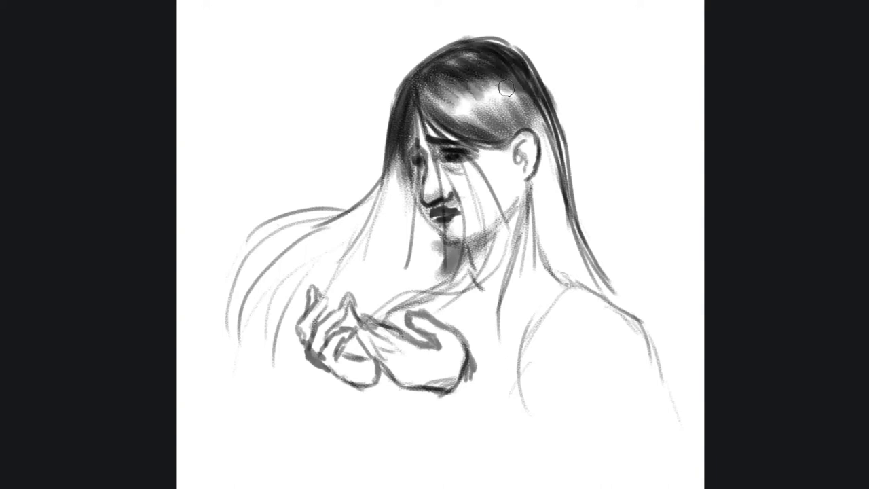
pyautogui.moveTo(496, 74); pyautogui.dragTo(550, 174)
pyautogui.moveTo(546, 109); pyautogui.dragTo(534, 270)
pyautogui.moveTo(537, 159)
pyautogui.mouseDown()
pyautogui.moveTo(539, 277)
pyautogui.moveTo(574, 282)
pyautogui.mouseUp()
pyautogui.moveTo(560, 180); pyautogui.dragTo(576, 268)
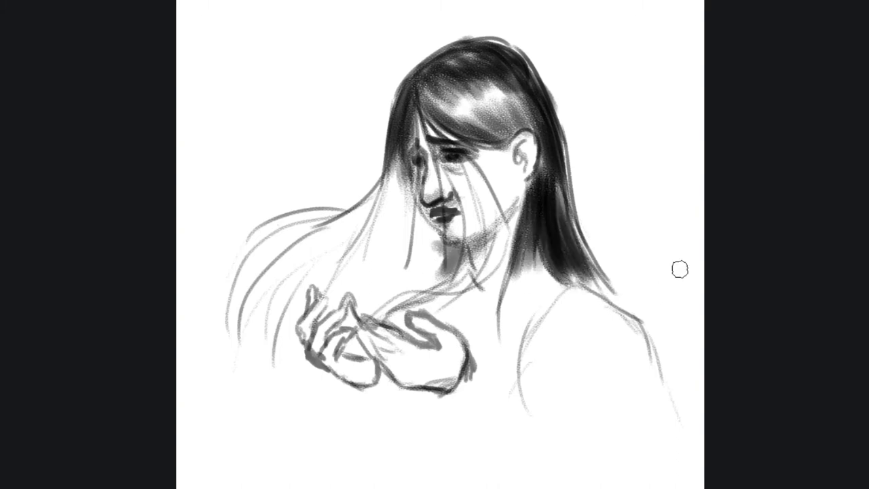
# Step: Fill the hair left of the face and below the chin dark, softening the flowing hair grey
pyautogui.moveTo(400, 150); pyautogui.dragTo(380, 241)
pyautogui.moveTo(391, 167)
pyautogui.mouseDown()
pyautogui.moveTo(384, 252)
pyautogui.moveTo(425, 246)
pyautogui.moveTo(418, 279)
pyautogui.mouseUp()
pyautogui.moveTo(405, 224); pyautogui.dragTo(383, 288)
pyautogui.moveTo(414, 241)
pyautogui.mouseDown()
pyautogui.moveTo(444, 289)
pyautogui.moveTo(458, 285)
pyautogui.mouseUp()
pyautogui.moveTo(468, 248)
pyautogui.mouseDown()
pyautogui.moveTo(429, 234)
pyautogui.moveTo(399, 169)
pyautogui.moveTo(366, 278)
pyautogui.mouseUp()
pyautogui.moveTo(380, 237)
pyautogui.mouseDown()
pyautogui.moveTo(420, 308)
pyautogui.moveTo(394, 279)
pyautogui.mouseUp()
pyautogui.moveTo(376, 198); pyautogui.dragTo(244, 311)
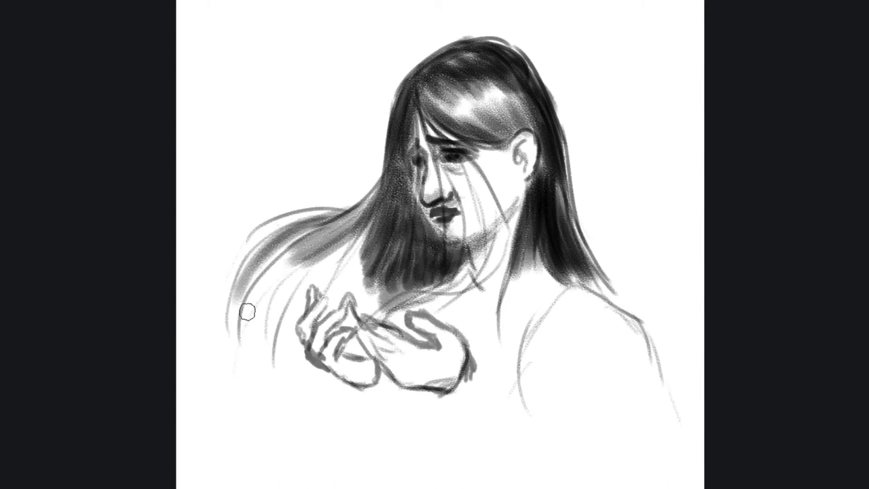
pyautogui.moveTo(319, 230); pyautogui.dragTo(251, 332)
# Step: Define the eye and face edge, and deepen the cheek, jaw and neck shading
pyautogui.moveTo(467, 155); pyautogui.dragTo(441, 178)
pyautogui.moveTo(421, 148)
pyautogui.mouseDown()
pyautogui.moveTo(410, 194)
pyautogui.moveTo(448, 168)
pyautogui.mouseUp()
pyautogui.moveTo(454, 207)
pyautogui.mouseDown()
pyautogui.moveTo(486, 241)
pyautogui.moveTo(496, 153)
pyautogui.moveTo(482, 197)
pyautogui.mouseUp()
pyautogui.moveTo(497, 153); pyautogui.dragTo(508, 217)
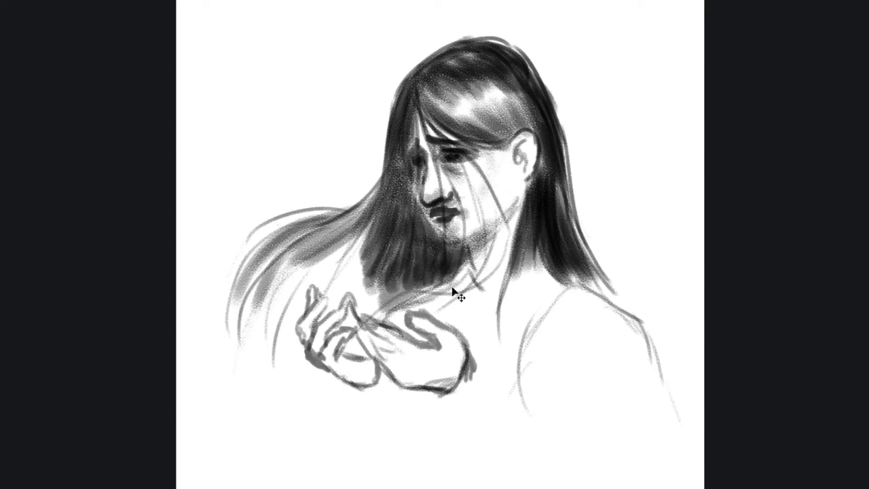
pyautogui.moveTo(496, 227)
pyautogui.mouseDown()
pyautogui.moveTo(472, 256)
pyautogui.moveTo(451, 248)
pyautogui.mouseUp()
# Step: Paint dark strands through the left hair falling down over the hands
pyautogui.moveTo(360, 236); pyautogui.dragTo(285, 359)
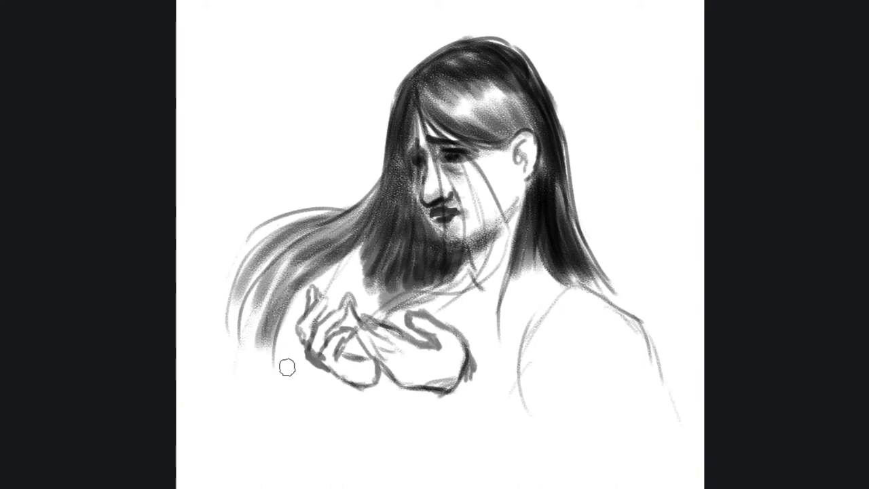
pyautogui.moveTo(302, 246); pyautogui.dragTo(238, 372)
pyautogui.moveTo(292, 259); pyautogui.dragTo(259, 385)
pyautogui.moveTo(300, 295); pyautogui.dragTo(291, 395)
pyautogui.moveTo(318, 268); pyautogui.dragTo(285, 339)
pyautogui.moveTo(366, 231)
pyautogui.mouseDown()
pyautogui.moveTo(319, 304)
pyautogui.moveTo(343, 323)
pyautogui.mouseUp()
pyautogui.moveTo(390, 255); pyautogui.dragTo(360, 316)
pyautogui.moveTo(390, 236); pyautogui.dragTo(293, 325)
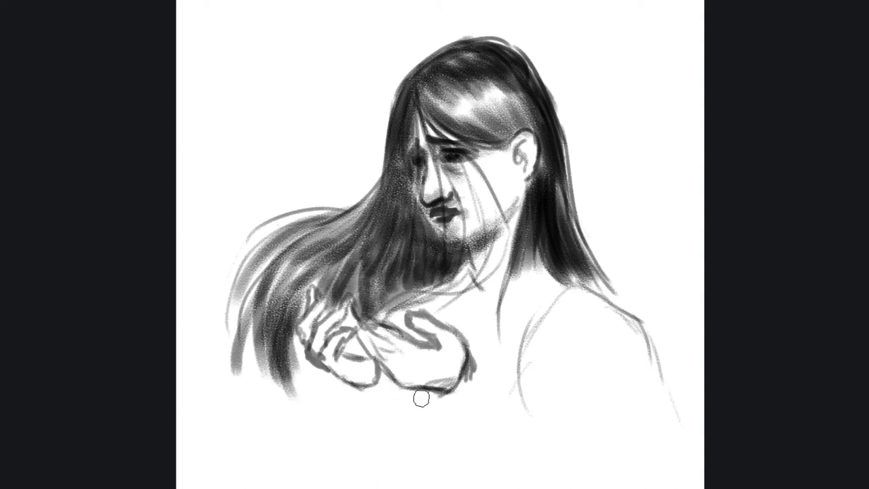
pyautogui.moveTo(395, 331); pyautogui.dragTo(360, 313)
pyautogui.moveTo(398, 367)
pyautogui.mouseDown()
pyautogui.moveTo(362, 325)
pyautogui.moveTo(383, 364)
pyautogui.mouseUp()
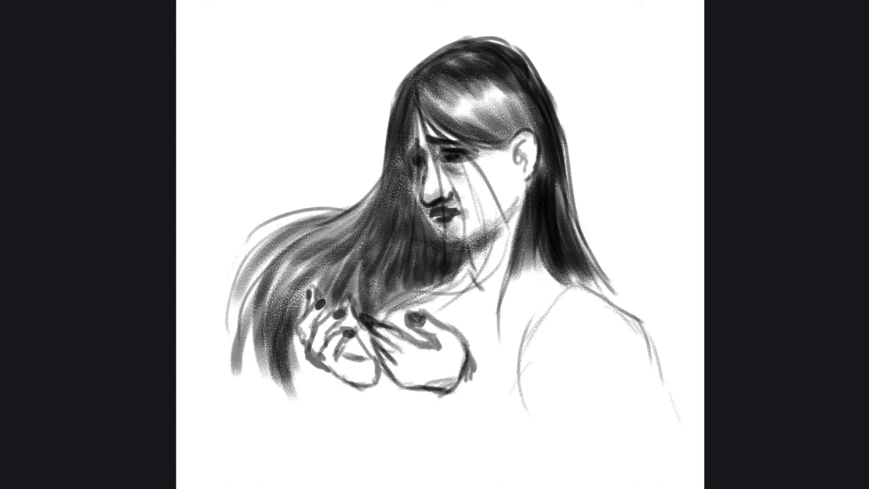
# Step: Darken strokes over both hands and the right shoulder, and draw a contour below the left hand
pyautogui.moveTo(378, 361); pyautogui.dragTo(339, 357)
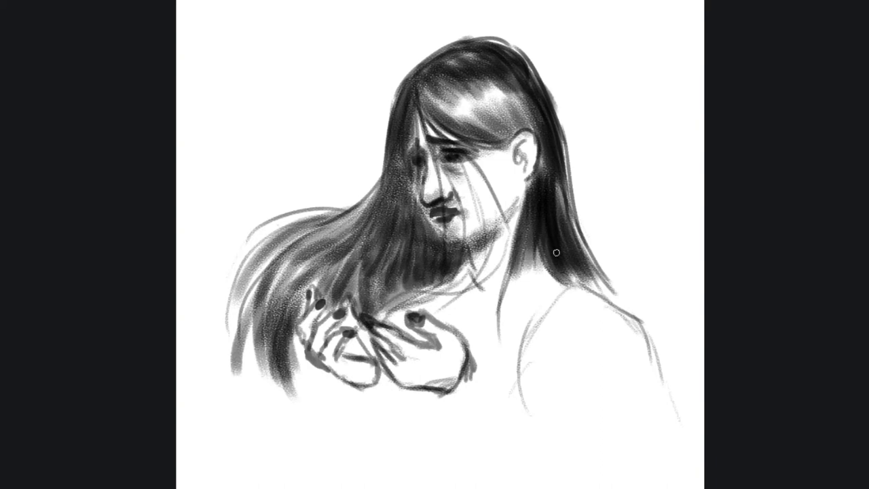
pyautogui.moveTo(306, 318)
pyautogui.mouseDown()
pyautogui.moveTo(304, 343)
pyautogui.moveTo(362, 380)
pyautogui.moveTo(387, 370)
pyautogui.moveTo(418, 377)
pyautogui.moveTo(391, 360)
pyautogui.moveTo(461, 386)
pyautogui.mouseUp()
pyautogui.moveTo(414, 329)
pyautogui.mouseDown()
pyautogui.moveTo(438, 340)
pyautogui.moveTo(446, 372)
pyautogui.moveTo(453, 367)
pyautogui.mouseUp()
pyautogui.moveTo(644, 333)
pyautogui.mouseDown()
pyautogui.moveTo(688, 438)
pyautogui.moveTo(701, 450)
pyautogui.mouseUp()
pyautogui.moveTo(332, 384); pyautogui.dragTo(284, 438)
pyautogui.moveTo(321, 407); pyautogui.dragTo(273, 483)
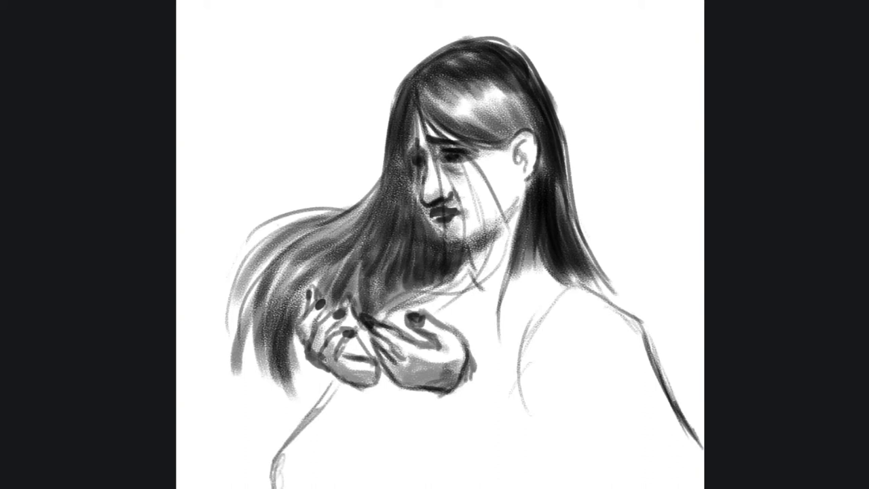
# Step: Draw the collarbone, right shoulder and torso side, and the sleeve below the right hand
pyautogui.moveTo(592, 303)
pyautogui.mouseDown()
pyautogui.moveTo(498, 330)
pyautogui.moveTo(415, 306)
pyautogui.mouseUp()
pyautogui.moveTo(577, 319)
pyautogui.mouseDown()
pyautogui.moveTo(608, 303)
pyautogui.moveTo(644, 330)
pyautogui.mouseUp()
pyautogui.moveTo(588, 320)
pyautogui.mouseDown()
pyautogui.moveTo(614, 300)
pyautogui.moveTo(567, 367)
pyautogui.moveTo(558, 402)
pyautogui.mouseUp()
pyautogui.moveTo(566, 372); pyautogui.dragTo(555, 434)
pyautogui.moveTo(464, 346); pyautogui.dragTo(523, 423)
pyautogui.moveTo(445, 398)
pyautogui.mouseDown()
pyautogui.moveTo(482, 473)
pyautogui.moveTo(463, 437)
pyautogui.mouseUp()
pyautogui.moveTo(469, 344); pyautogui.dragTo(475, 366)
pyautogui.moveTo(464, 377)
pyautogui.mouseDown()
pyautogui.moveTo(504, 438)
pyautogui.moveTo(546, 459)
pyautogui.moveTo(547, 483)
pyautogui.moveTo(521, 469)
pyautogui.moveTo(538, 487)
pyautogui.mouseUp()
# Step: Reinforce the jawline and draw dark hair strands falling over the face
pyautogui.moveTo(504, 214); pyautogui.dragTo(466, 248)
pyautogui.moveTo(421, 105); pyautogui.dragTo(433, 163)
pyautogui.moveTo(427, 122); pyautogui.dragTo(464, 225)
pyautogui.moveTo(463, 144); pyautogui.dragTo(475, 209)
pyautogui.moveTo(418, 127); pyautogui.dragTo(414, 227)
# Step: Add dark strands through the left and left-flowing hair
pyautogui.moveTo(416, 103)
pyautogui.mouseDown()
pyautogui.moveTo(407, 218)
pyautogui.moveTo(379, 235)
pyautogui.mouseUp()
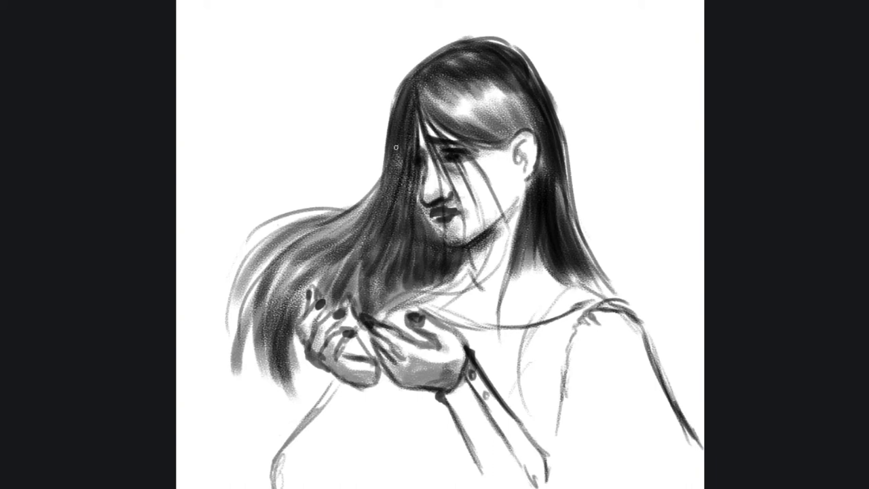
pyautogui.moveTo(399, 146); pyautogui.dragTo(370, 217)
pyautogui.moveTo(388, 178); pyautogui.dragTo(286, 253)
pyautogui.moveTo(384, 149)
pyautogui.mouseDown()
pyautogui.moveTo(351, 195)
pyautogui.moveTo(253, 212)
pyautogui.mouseUp()
pyautogui.moveTo(347, 206); pyautogui.dragTo(232, 330)
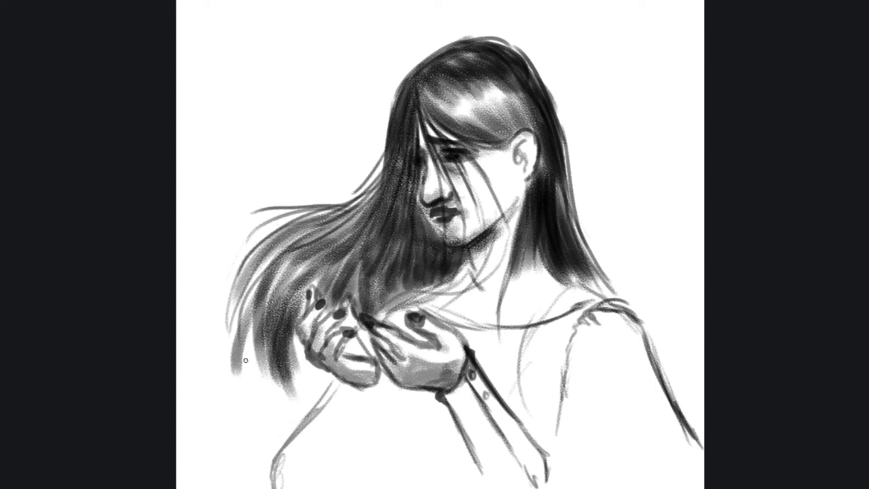
pyautogui.moveTo(318, 231); pyautogui.dragTo(269, 369)
pyautogui.moveTo(355, 228); pyautogui.dragTo(287, 387)
pyautogui.moveTo(303, 316); pyautogui.dragTo(293, 391)
# Step: Draw long strands on the right hair and darken it above the shoulder
pyautogui.moveTo(540, 81); pyautogui.dragTo(617, 206)
pyautogui.moveTo(563, 165)
pyautogui.mouseDown()
pyautogui.moveTo(606, 246)
pyautogui.moveTo(611, 302)
pyautogui.mouseUp()
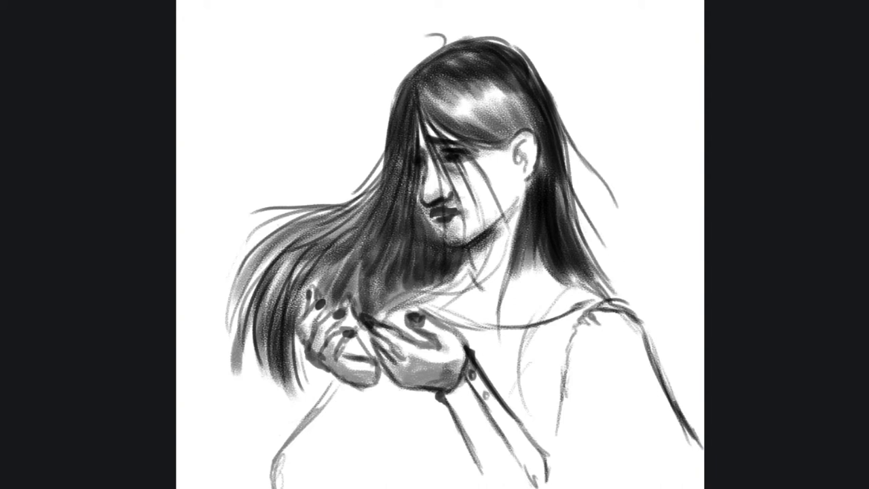
pyautogui.moveTo(570, 215); pyautogui.dragTo(619, 309)
pyautogui.moveTo(587, 251); pyautogui.dragTo(624, 305)
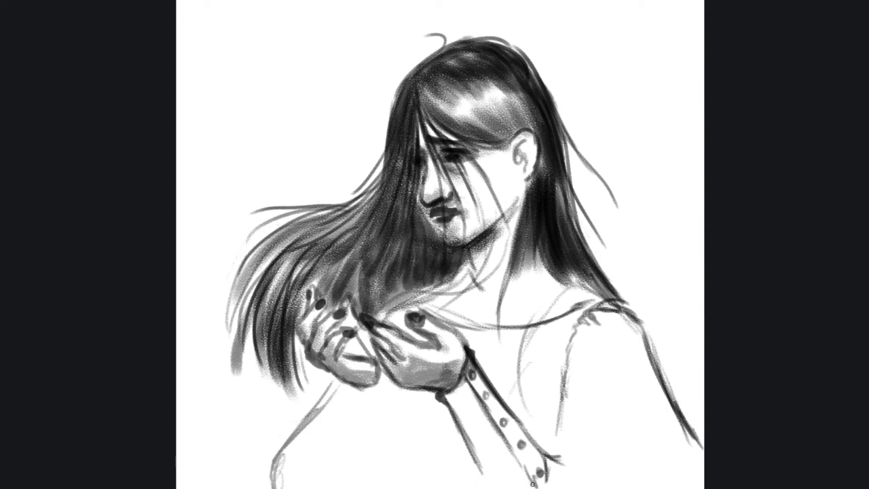
# Step: Sketch the sleeve cuffs, forearm lines below the hands and the right torso side
pyautogui.moveTo(558, 429)
pyautogui.mouseDown()
pyautogui.moveTo(549, 455)
pyautogui.moveTo(615, 437)
pyautogui.moveTo(644, 479)
pyautogui.mouseUp()
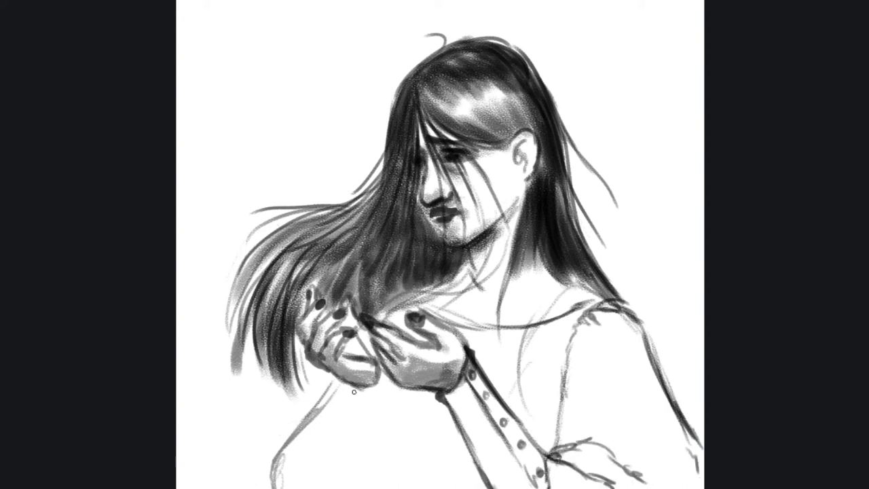
pyautogui.moveTo(353, 391); pyautogui.dragTo(359, 469)
pyautogui.moveTo(389, 379); pyautogui.dragTo(407, 483)
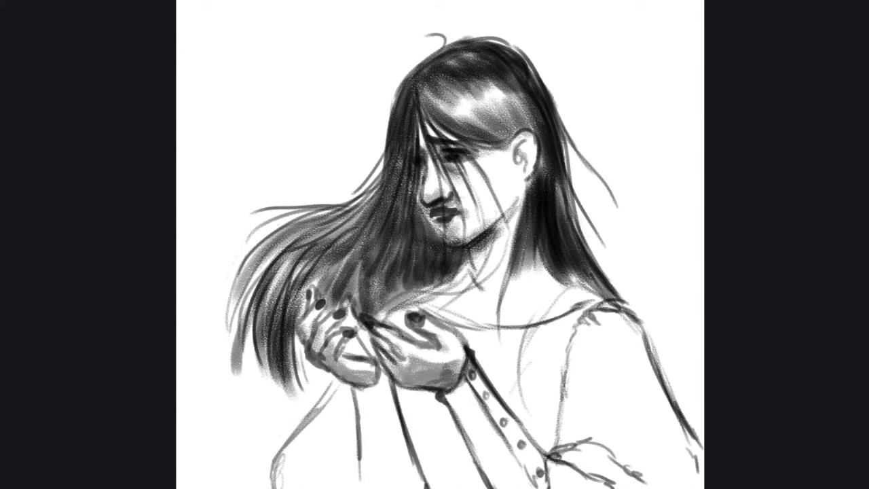
pyautogui.moveTo(355, 444)
pyautogui.mouseDown()
pyautogui.moveTo(316, 482)
pyautogui.moveTo(323, 488)
pyautogui.moveTo(334, 473)
pyautogui.mouseUp()
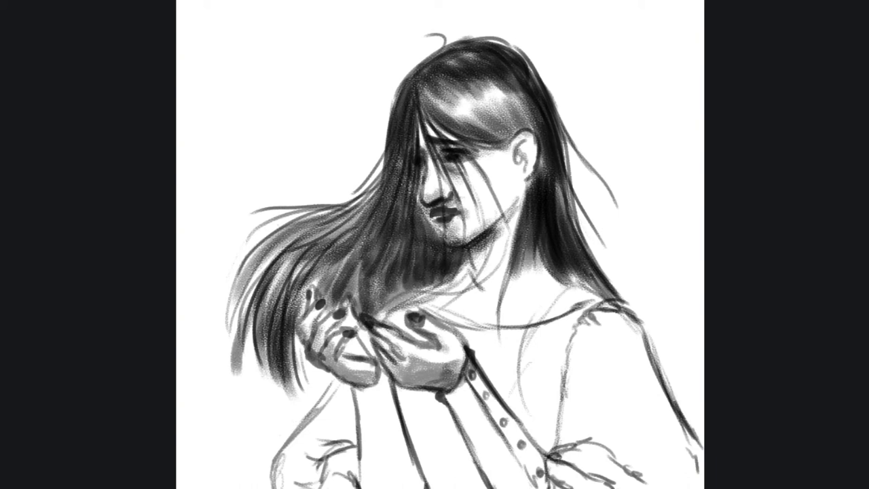
pyautogui.moveTo(543, 459); pyautogui.dragTo(576, 350)
# Step: Choose a soft brush and shade the left forearm, lower hand, neck and chest in grey
pyautogui.rightClick(638, 256)
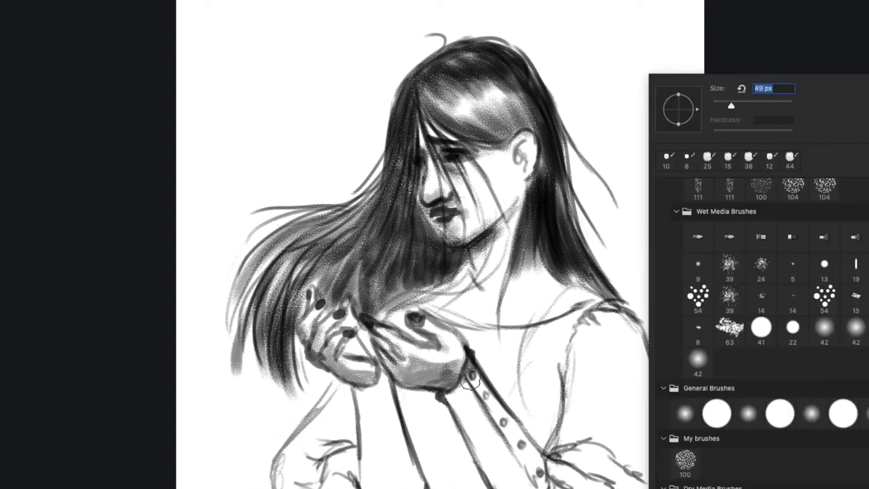
pyautogui.click(469, 380)
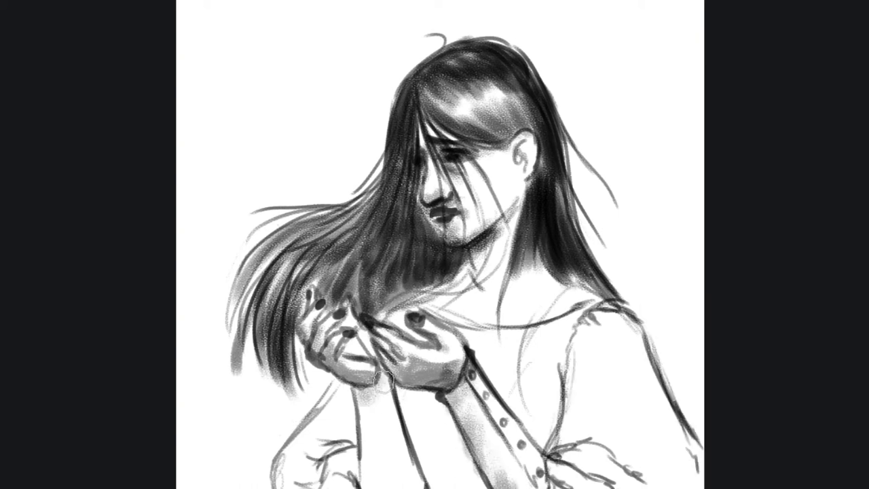
pyautogui.moveTo(383, 380); pyautogui.dragTo(397, 479)
pyautogui.moveTo(384, 411)
pyautogui.mouseDown()
pyautogui.moveTo(370, 485)
pyautogui.moveTo(340, 406)
pyautogui.mouseUp()
pyautogui.moveTo(448, 285)
pyautogui.mouseDown()
pyautogui.moveTo(523, 319)
pyautogui.moveTo(462, 282)
pyautogui.mouseUp()
pyautogui.moveTo(478, 252)
pyautogui.mouseDown()
pyautogui.moveTo(435, 302)
pyautogui.moveTo(489, 336)
pyautogui.mouseUp()
pyautogui.moveTo(417, 302); pyautogui.dragTo(390, 340)
pyautogui.moveTo(353, 312)
pyautogui.mouseDown()
pyautogui.moveTo(353, 352)
pyautogui.moveTo(343, 334)
pyautogui.mouseUp()
# Step: Shade the lower-left sleeve, both wrists and forearms, and darken the right side of the chest
pyautogui.moveTo(305, 415); pyautogui.dragTo(340, 478)
pyautogui.moveTo(309, 435); pyautogui.dragTo(367, 476)
pyautogui.moveTo(363, 407); pyautogui.dragTo(363, 485)
pyautogui.moveTo(400, 387)
pyautogui.mouseDown()
pyautogui.moveTo(446, 412)
pyautogui.moveTo(468, 482)
pyautogui.mouseUp()
pyautogui.moveTo(553, 367); pyautogui.dragTo(557, 442)
pyautogui.moveTo(581, 339)
pyautogui.mouseDown()
pyautogui.moveTo(564, 438)
pyautogui.moveTo(523, 380)
pyautogui.mouseUp()
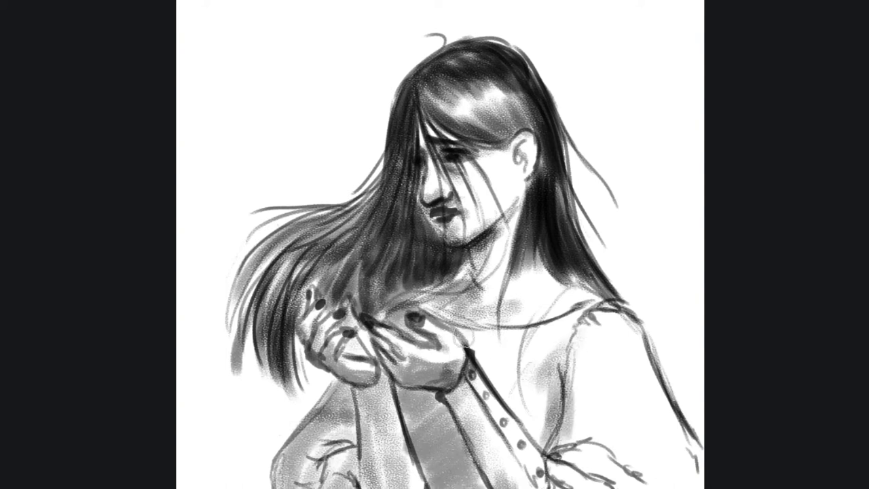
pyautogui.moveTo(549, 329); pyautogui.dragTo(469, 353)
pyautogui.moveTo(529, 343)
pyautogui.mouseDown()
pyautogui.moveTo(482, 404)
pyautogui.moveTo(553, 448)
pyautogui.mouseUp()
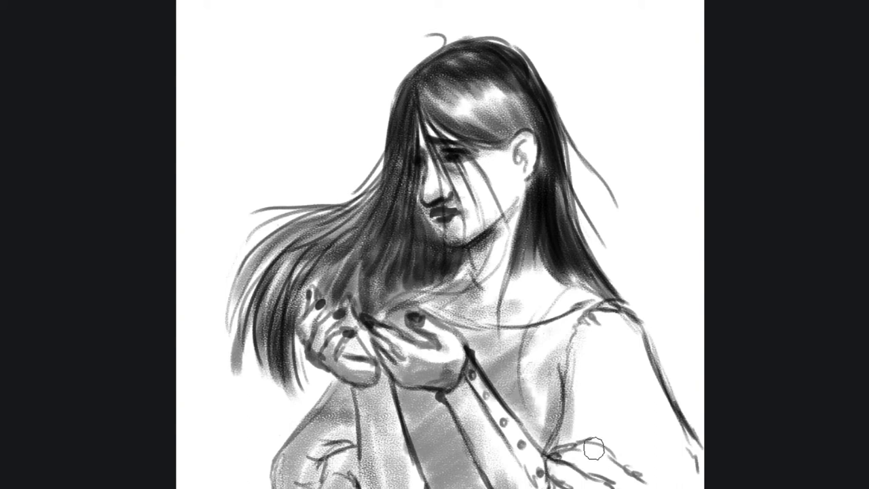
# Step: Darken the right cuff and add hatched folds along the right sleeve and shoulder
pyautogui.moveTo(468, 390); pyautogui.dragTo(522, 475)
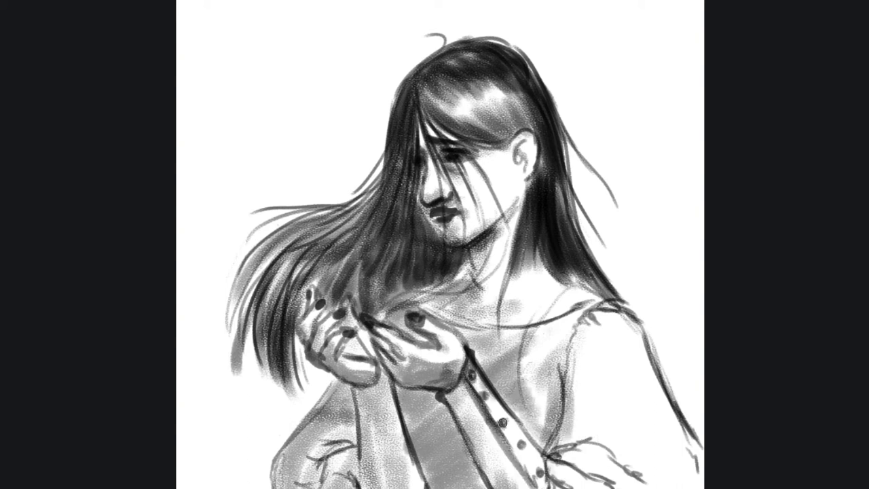
pyautogui.moveTo(448, 394); pyautogui.dragTo(465, 415)
pyautogui.moveTo(359, 394); pyautogui.dragTo(377, 485)
pyautogui.moveTo(499, 441); pyautogui.dragTo(478, 485)
pyautogui.moveTo(601, 464); pyautogui.dragTo(566, 470)
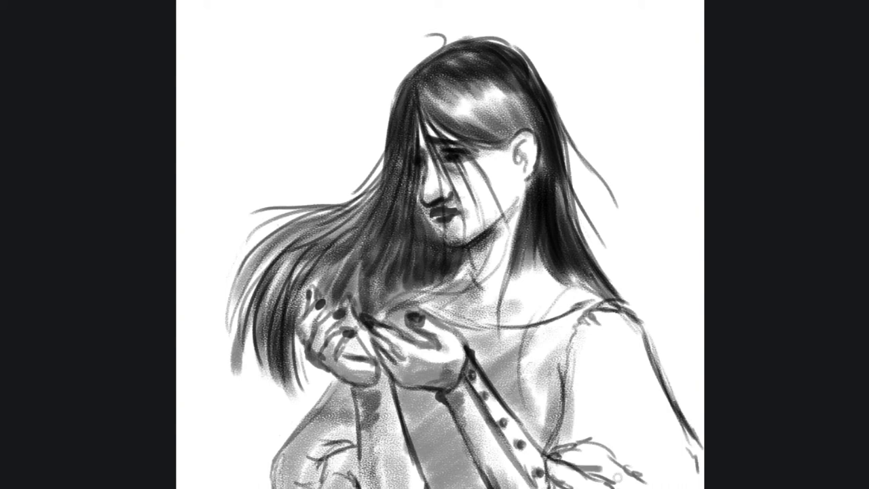
pyautogui.moveTo(641, 451); pyautogui.dragTo(565, 456)
pyautogui.moveTo(669, 473); pyautogui.dragTo(600, 479)
pyautogui.moveTo(590, 319)
pyautogui.mouseDown()
pyautogui.moveTo(571, 349)
pyautogui.moveTo(563, 434)
pyautogui.mouseUp()
pyautogui.moveTo(597, 387); pyautogui.dragTo(570, 441)
pyautogui.moveTo(610, 407)
pyautogui.mouseDown()
pyautogui.moveTo(595, 472)
pyautogui.moveTo(681, 480)
pyautogui.mouseUp()
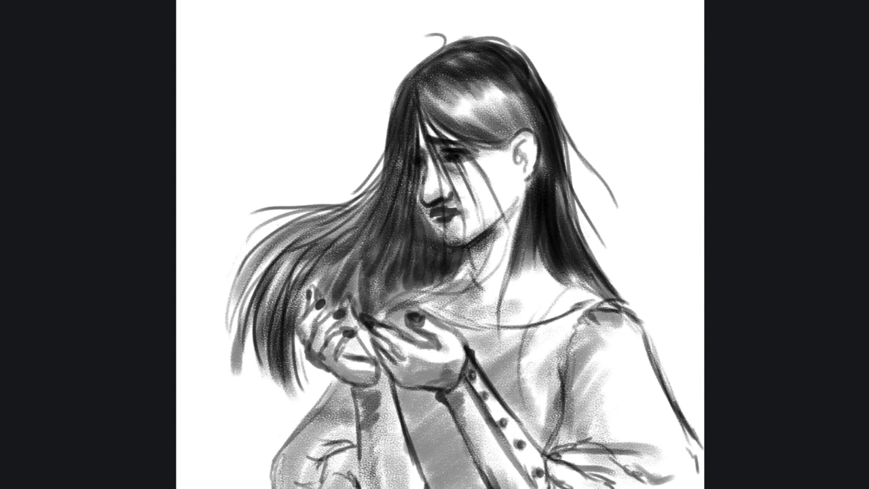
# Step: Fill the background with a muted grey-green colour
pyautogui.click(621, 477)
pyautogui.click(475, 433)
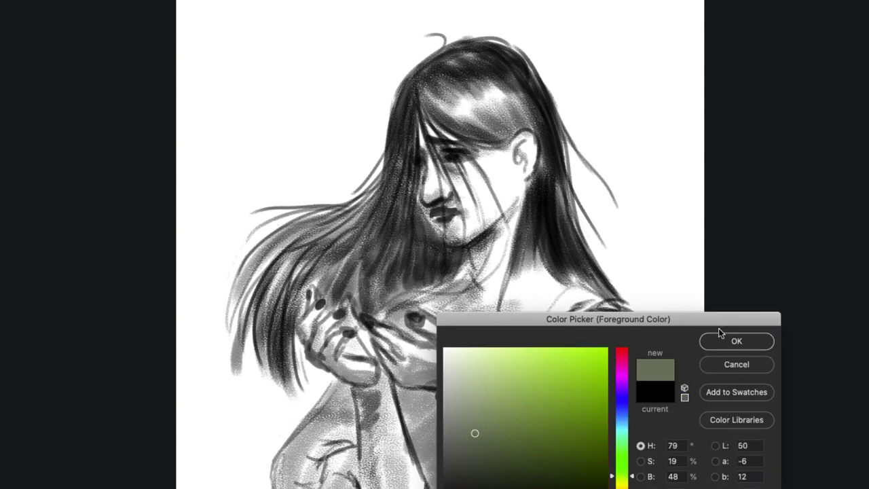
pyautogui.click(736, 340)
pyautogui.hotkey('alt', 'BackSpace')
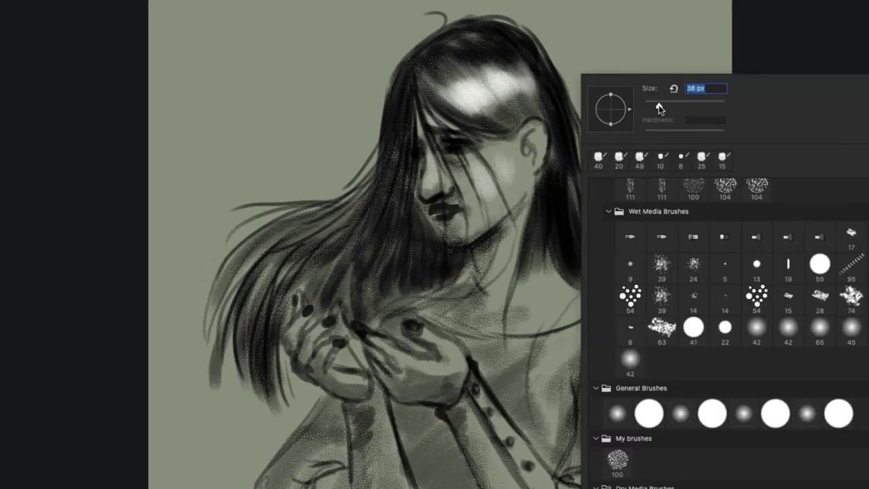
# Step: Paint light highlights on the ear, collarbone, neck, raised hand and fingers
pyautogui.press('Return')
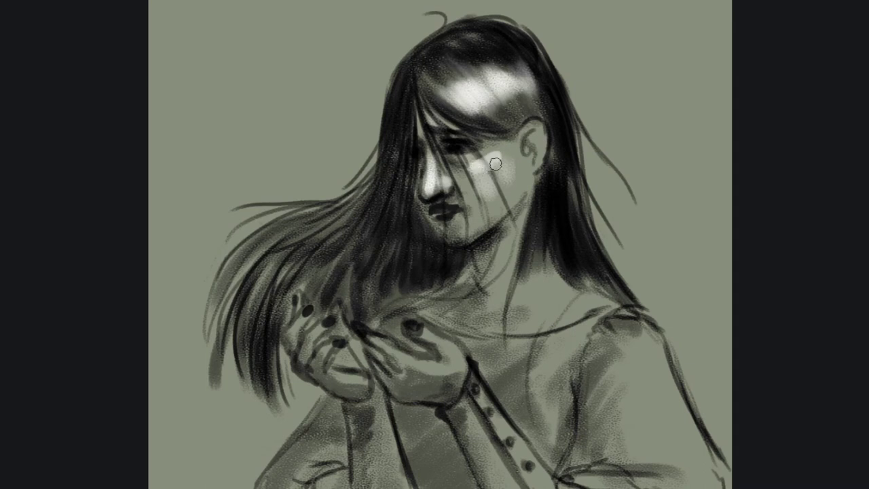
pyautogui.moveTo(537, 125); pyautogui.dragTo(536, 168)
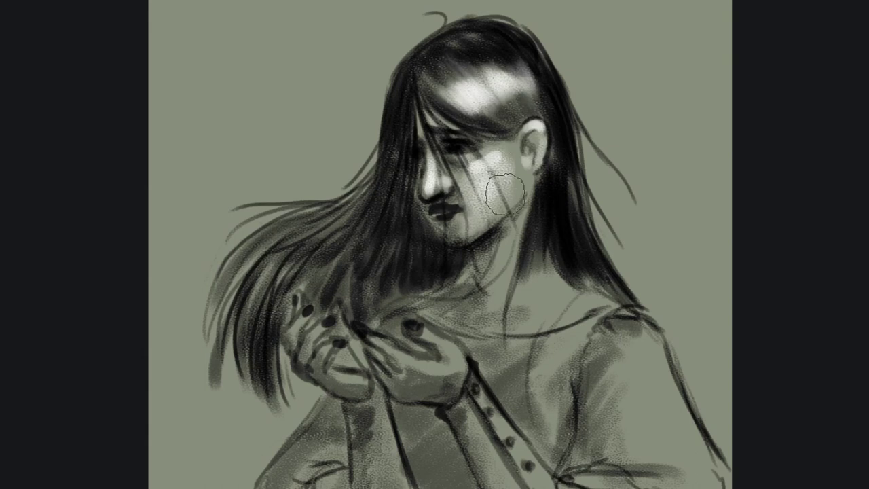
pyautogui.rightClick(619, 203)
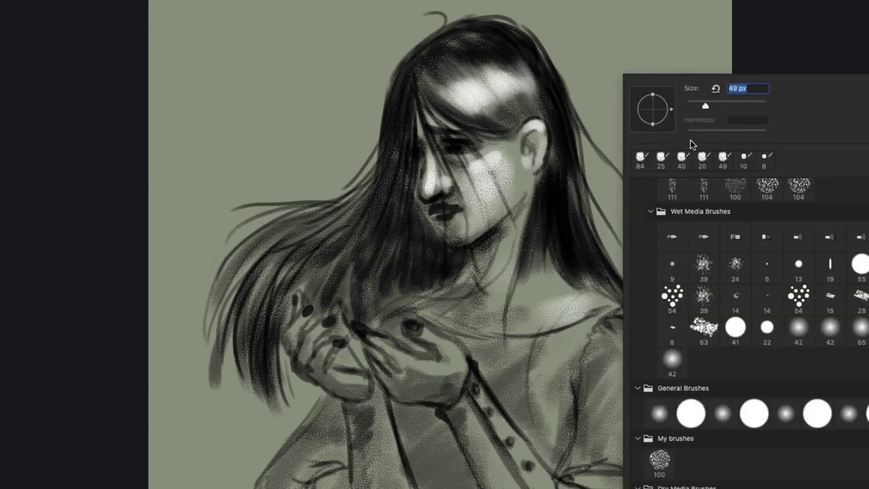
pyautogui.press('Return')
pyautogui.moveTo(494, 313)
pyautogui.mouseDown()
pyautogui.moveTo(549, 304)
pyautogui.moveTo(517, 316)
pyautogui.moveTo(564, 319)
pyautogui.mouseUp()
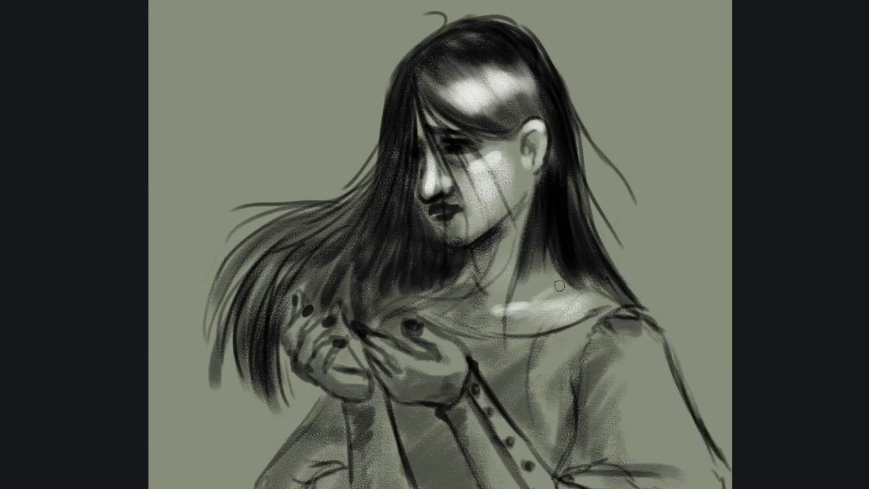
pyautogui.moveTo(537, 292); pyautogui.dragTo(560, 268)
pyautogui.moveTo(419, 329)
pyautogui.mouseDown()
pyautogui.moveTo(455, 360)
pyautogui.moveTo(420, 365)
pyautogui.moveTo(461, 357)
pyautogui.mouseUp()
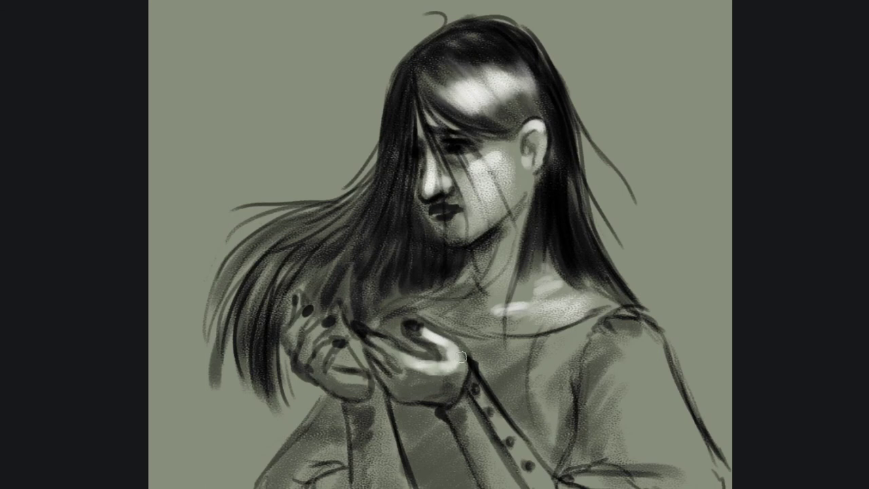
pyautogui.moveTo(394, 345)
pyautogui.mouseDown()
pyautogui.moveTo(373, 333)
pyautogui.moveTo(363, 363)
pyautogui.mouseUp()
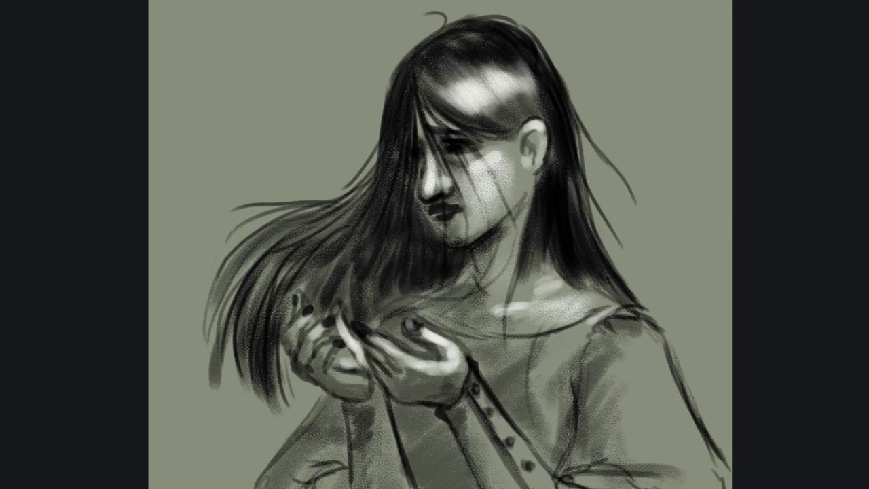
# Step: Tone down the head highlight, add a dark strand across the face, and highlight the palm and right shoulder
pyautogui.moveTo(441, 101); pyautogui.dragTo(539, 64)
pyautogui.moveTo(458, 155); pyautogui.dragTo(481, 202)
pyautogui.moveTo(398, 354); pyautogui.dragTo(469, 370)
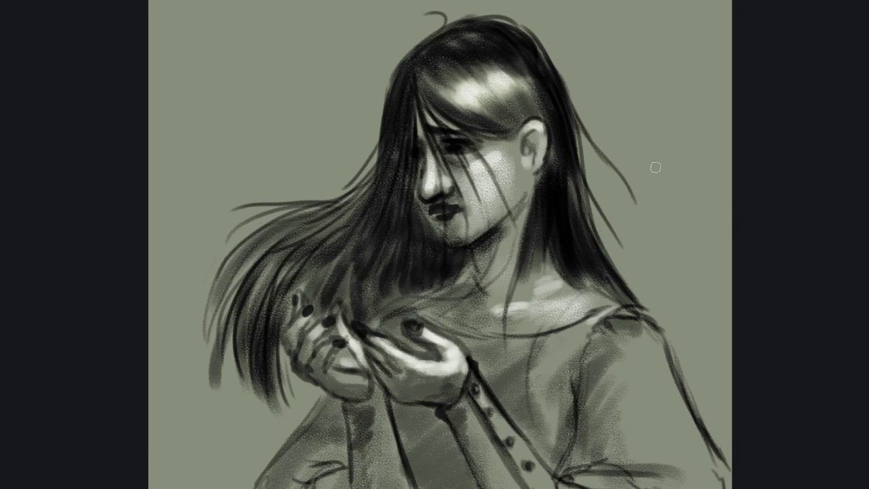
pyautogui.rightClick(655, 167)
pyautogui.press('Return')
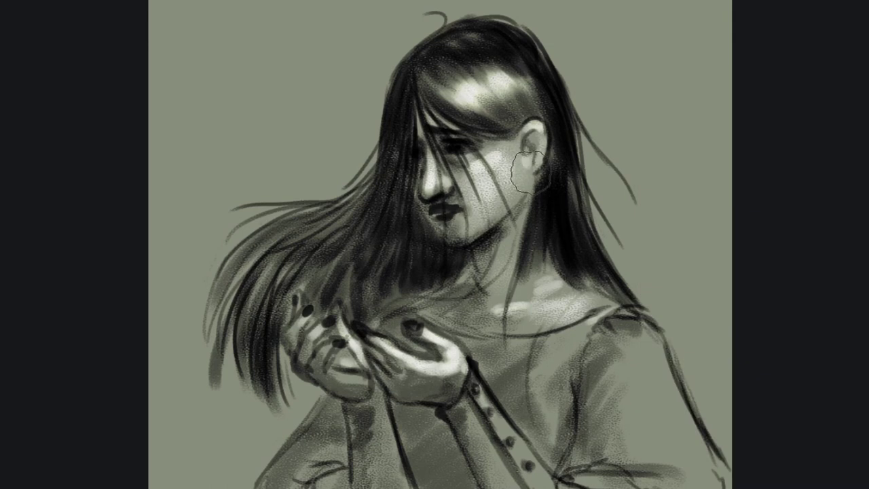
pyautogui.moveTo(560, 360)
pyautogui.mouseDown()
pyautogui.moveTo(646, 365)
pyautogui.moveTo(685, 476)
pyautogui.mouseUp()
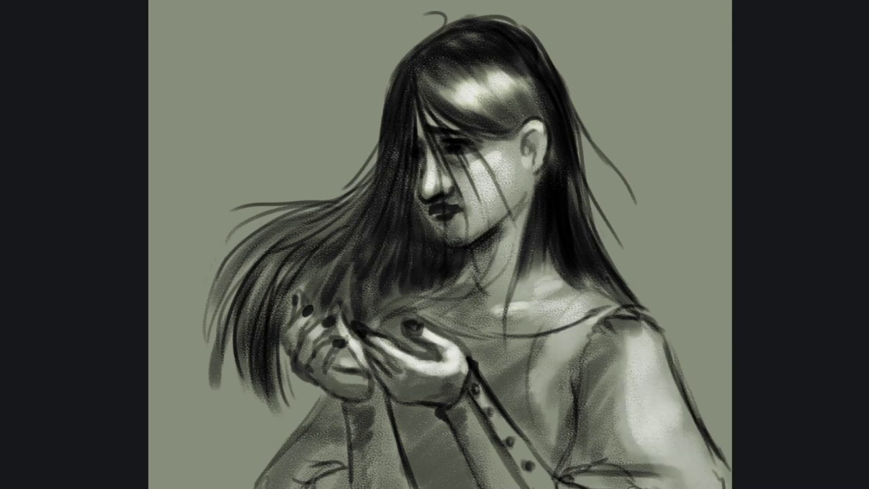
pyautogui.rightClick(622, 232)
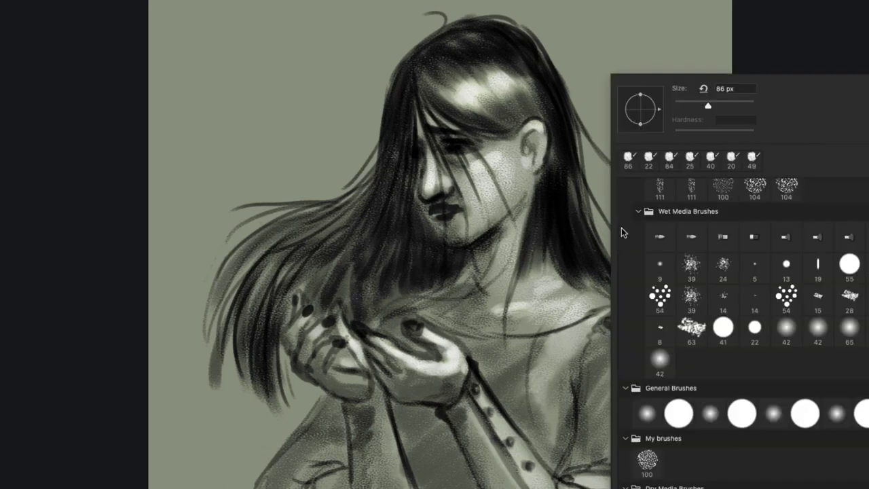
pyautogui.press('Return')
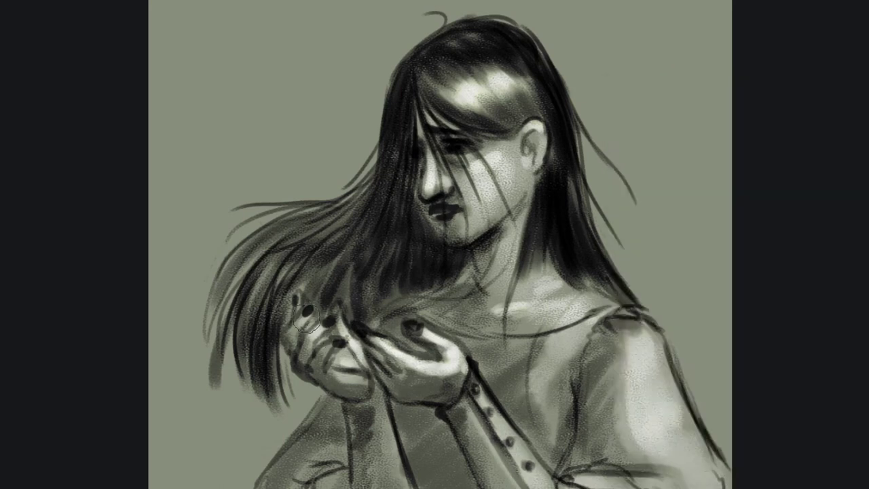
# Step: Brighten the hair crown and highlight the neckline, lower sleeve and button strip, then view the whole painting
pyautogui.moveTo(470, 87)
pyautogui.mouseDown()
pyautogui.moveTo(529, 80)
pyautogui.moveTo(454, 95)
pyautogui.mouseUp()
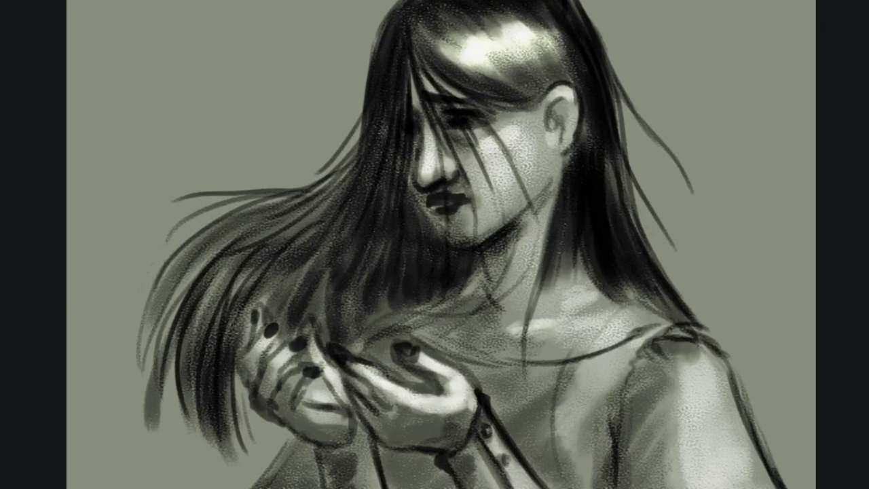
pyautogui.rightClick(627, 107)
pyautogui.press('Return')
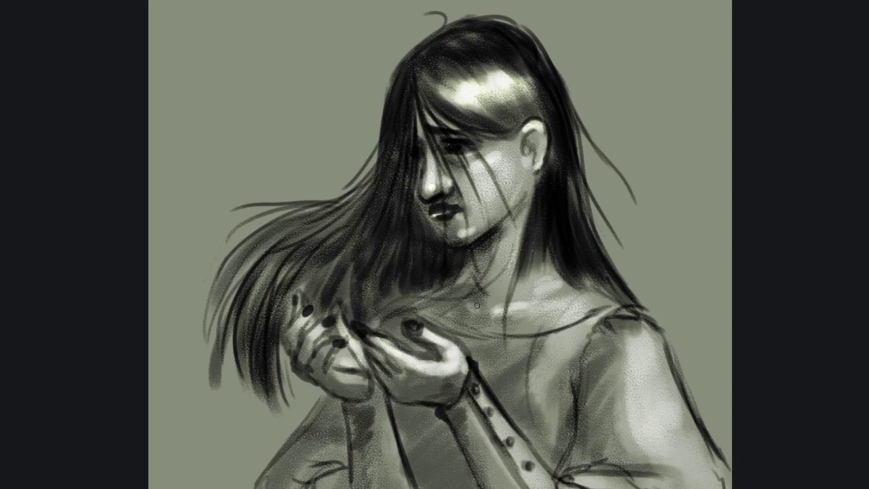
pyautogui.moveTo(570, 318)
pyautogui.mouseDown()
pyautogui.moveTo(602, 314)
pyautogui.moveTo(723, 469)
pyautogui.mouseUp()
pyautogui.moveTo(581, 471); pyautogui.dragTo(619, 481)
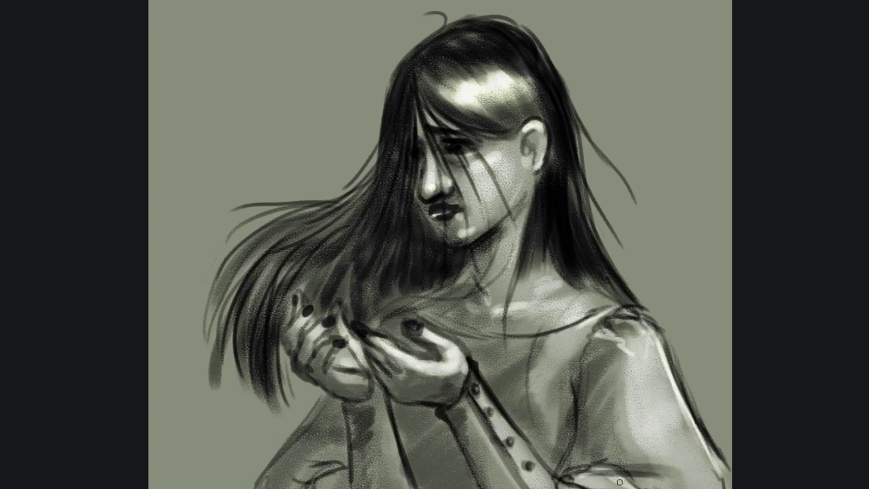
pyautogui.moveTo(488, 392); pyautogui.dragTo(536, 467)
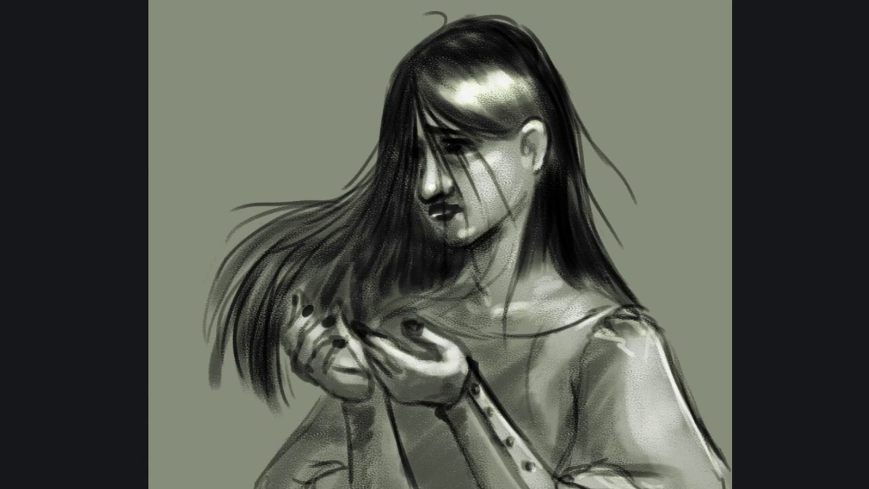
pyautogui.hotkey('ctrl', '0')
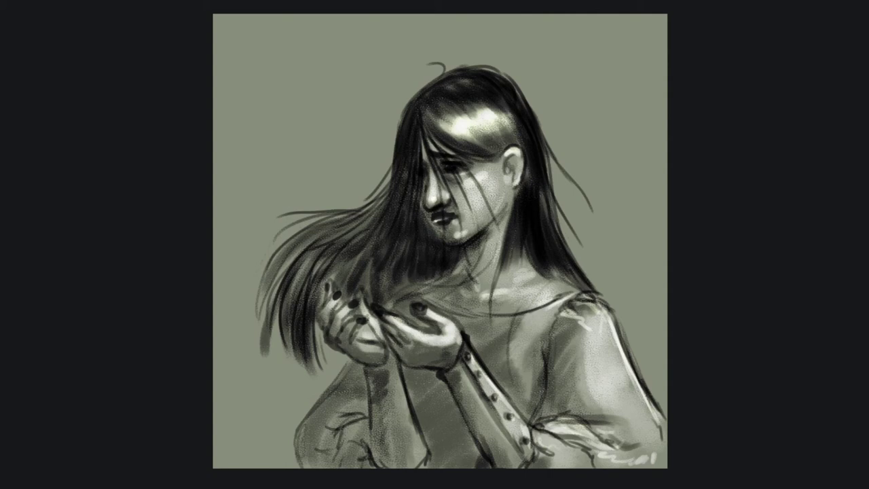
# Step: Paint white into the top-left corner and down the left edge of the canvas
pyautogui.rightClick(290, 72)
pyautogui.press('Escape')
pyautogui.moveTo(252, 15); pyautogui.dragTo(228, 184)
pyautogui.moveTo(278, 13); pyautogui.dragTo(219, 87)
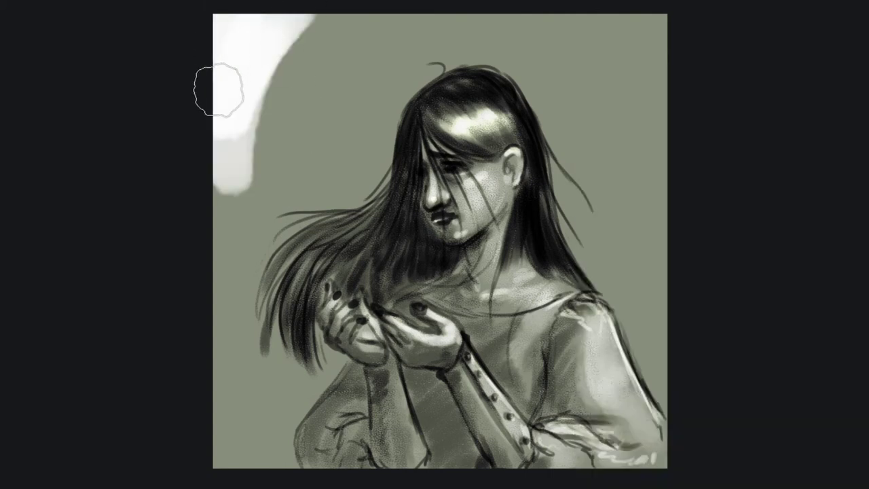
pyautogui.moveTo(326, 14); pyautogui.dragTo(234, 217)
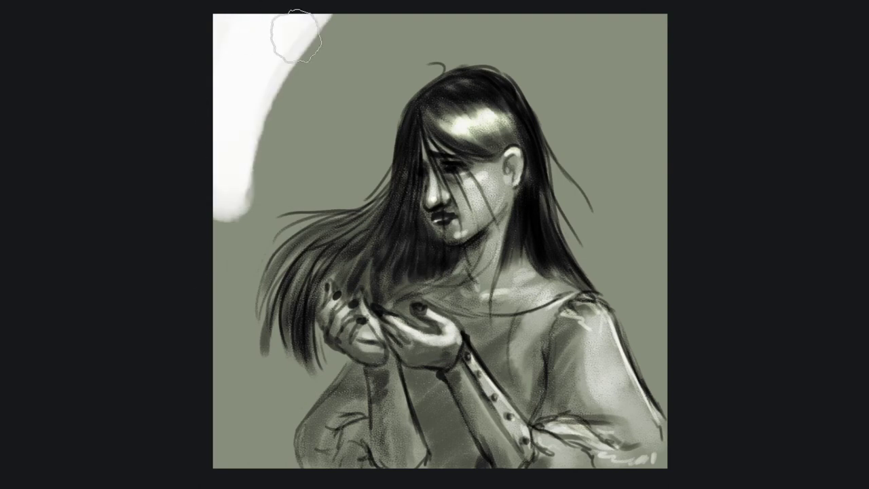
pyautogui.moveTo(291, 23); pyautogui.dragTo(225, 170)
pyautogui.moveTo(228, 281)
pyautogui.mouseDown()
pyautogui.moveTo(282, 385)
pyautogui.moveTo(236, 357)
pyautogui.moveTo(285, 395)
pyautogui.moveTo(279, 468)
pyautogui.mouseUp()
# Step: Paint white across the top and left of the hair, rounding the green backdrop's edges inward
pyautogui.moveTo(223, 107)
pyautogui.mouseDown()
pyautogui.moveTo(639, 105)
pyautogui.moveTo(627, 237)
pyautogui.moveTo(659, 291)
pyautogui.moveTo(665, 334)
pyautogui.mouseUp()
pyautogui.moveTo(587, 46)
pyautogui.mouseDown()
pyautogui.moveTo(292, 67)
pyautogui.moveTo(466, 10)
pyautogui.moveTo(611, 248)
pyautogui.mouseUp()
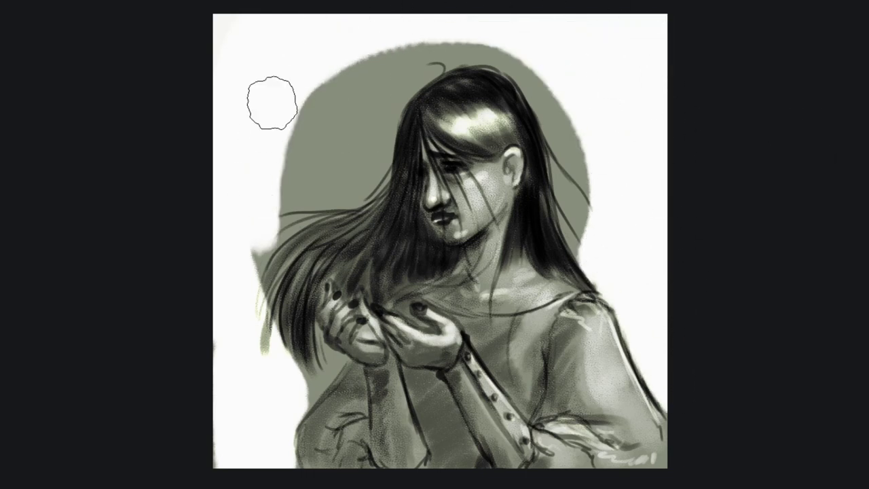
pyautogui.moveTo(263, 248); pyautogui.dragTo(258, 369)
pyautogui.moveTo(271, 286); pyautogui.dragTo(311, 397)
pyautogui.moveTo(311, 353); pyautogui.dragTo(260, 435)
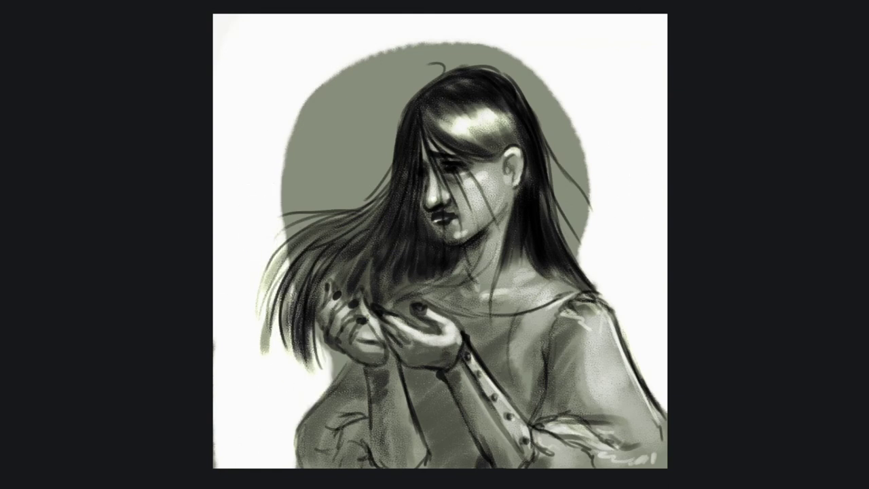
pyautogui.rightClick(479, 182)
pyautogui.click(364, 78)
# Step: Extend the green circle around the top, right and lower left, then trim its right edge with white
pyautogui.moveTo(366, 68)
pyautogui.mouseDown()
pyautogui.moveTo(398, 54)
pyautogui.moveTo(563, 87)
pyautogui.moveTo(580, 273)
pyautogui.moveTo(523, 78)
pyautogui.moveTo(378, 43)
pyautogui.moveTo(275, 264)
pyautogui.moveTo(334, 328)
pyautogui.moveTo(262, 204)
pyautogui.moveTo(401, 43)
pyautogui.moveTo(597, 128)
pyautogui.moveTo(590, 177)
pyautogui.moveTo(618, 299)
pyautogui.mouseUp()
pyautogui.moveTo(281, 151); pyautogui.dragTo(271, 326)
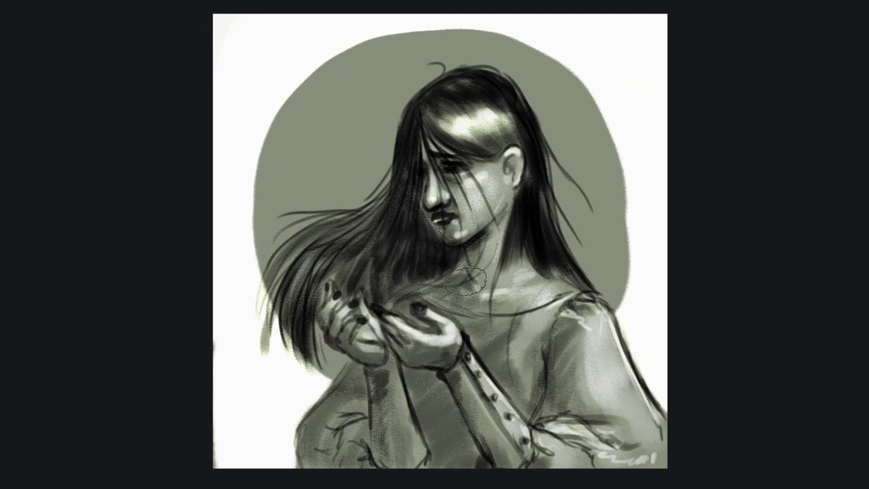
pyautogui.moveTo(617, 262)
pyautogui.mouseDown()
pyautogui.moveTo(485, 33)
pyautogui.moveTo(281, 155)
pyautogui.mouseUp()
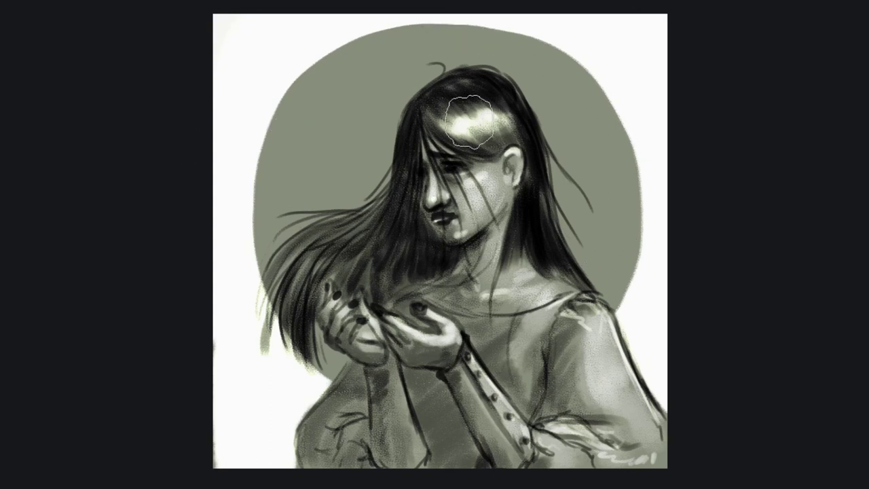
pyautogui.rightClick(528, 98)
pyautogui.press('Return')
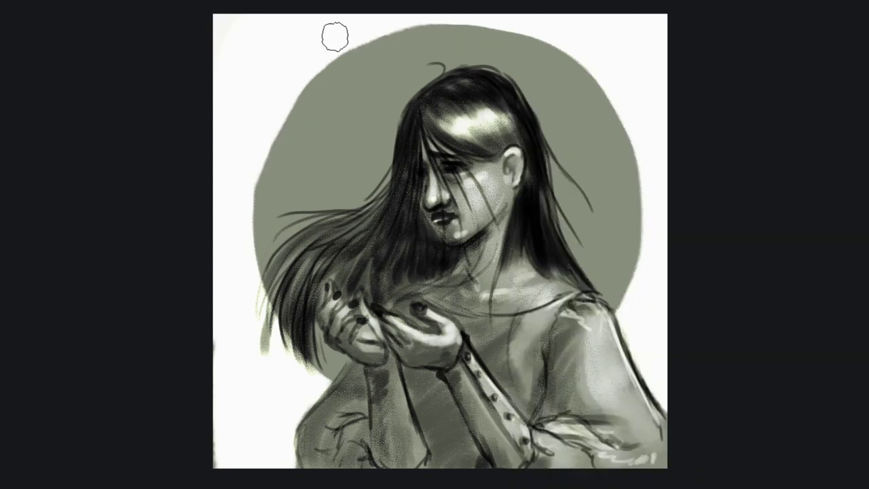
pyautogui.moveTo(450, 13)
pyautogui.mouseDown()
pyautogui.moveTo(516, 27)
pyautogui.moveTo(638, 183)
pyautogui.moveTo(618, 333)
pyautogui.mouseUp()
pyautogui.moveTo(656, 207); pyautogui.dragTo(607, 339)
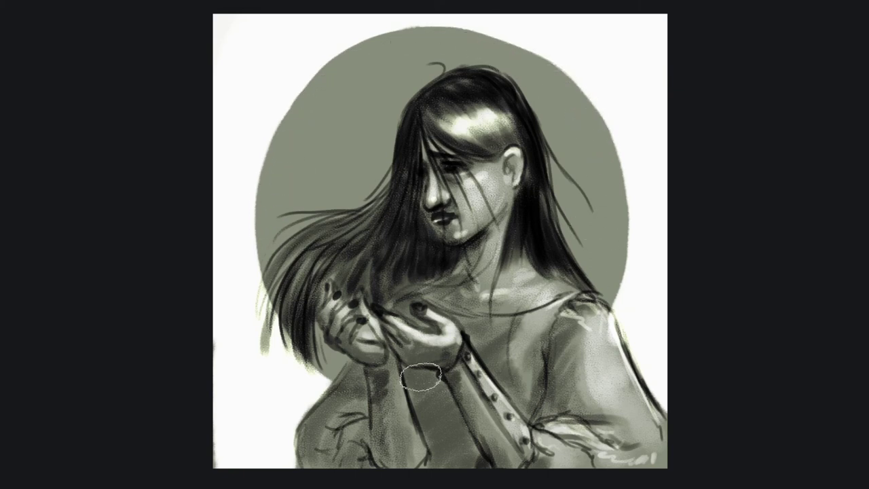
# Step: Pick a dark colour and paint dark strands down the left hanging hair
pyautogui.press('Return')
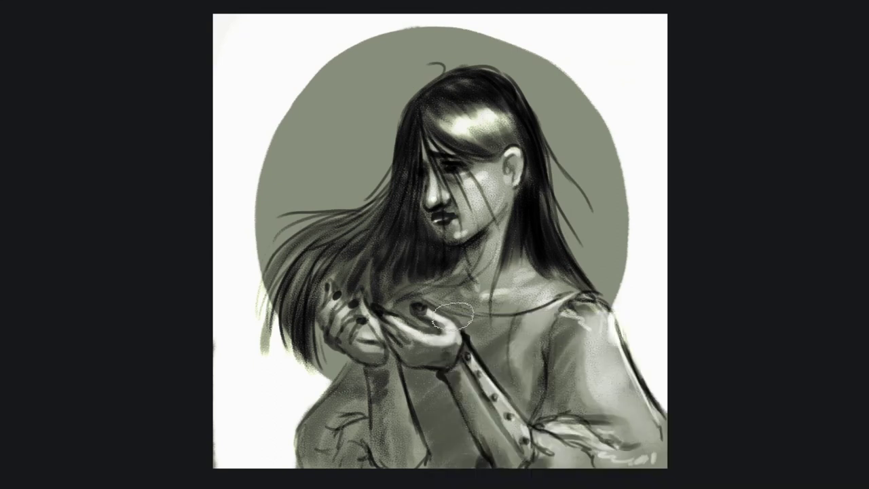
pyautogui.rightClick(402, 175)
pyautogui.press('Escape')
pyautogui.moveTo(377, 207); pyautogui.dragTo(264, 338)
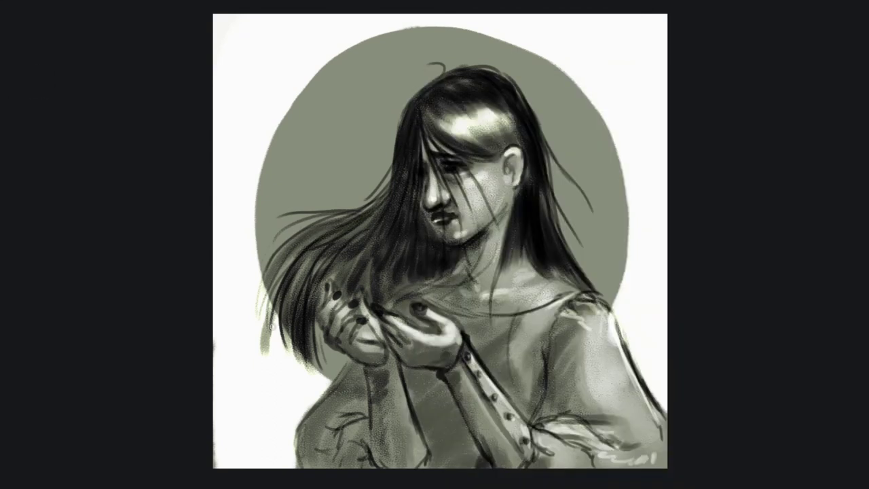
pyautogui.moveTo(288, 268)
pyautogui.mouseDown()
pyautogui.moveTo(275, 359)
pyautogui.moveTo(293, 372)
pyautogui.moveTo(283, 376)
pyautogui.mouseUp()
pyautogui.moveTo(306, 309); pyautogui.dragTo(285, 385)
pyautogui.moveTo(319, 280); pyautogui.dragTo(322, 381)
# Step: Add dark hair strands beside the left hand and face, darkening the hair between them
pyautogui.moveTo(322, 338)
pyautogui.mouseDown()
pyautogui.moveTo(336, 370)
pyautogui.moveTo(317, 395)
pyautogui.mouseUp()
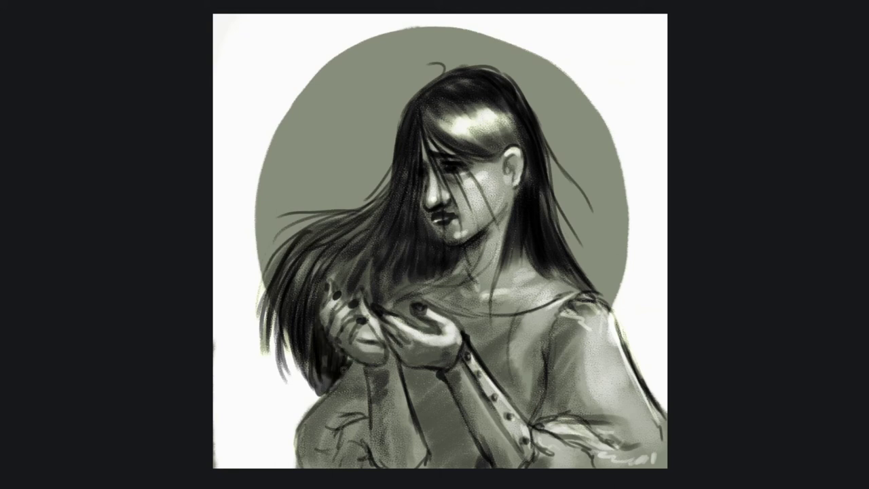
pyautogui.moveTo(321, 335); pyautogui.dragTo(328, 384)
pyautogui.moveTo(310, 292); pyautogui.dragTo(316, 398)
pyautogui.moveTo(306, 342); pyautogui.dragTo(294, 384)
pyautogui.moveTo(396, 167); pyautogui.dragTo(361, 209)
pyautogui.moveTo(392, 183)
pyautogui.mouseDown()
pyautogui.moveTo(339, 239)
pyautogui.moveTo(376, 282)
pyautogui.moveTo(369, 301)
pyautogui.mouseUp()
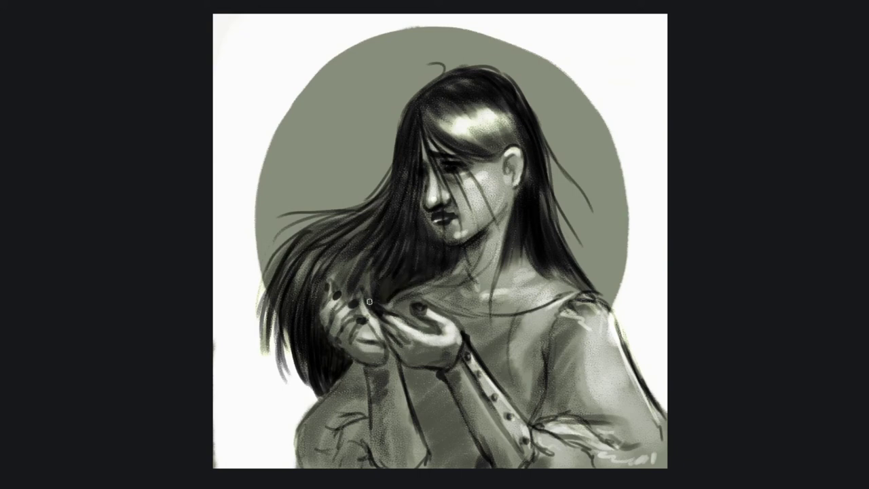
# Step: Define the left hand's fingers with dark lines and darken the area beneath the hand
pyautogui.scroll(2, 419, 232)
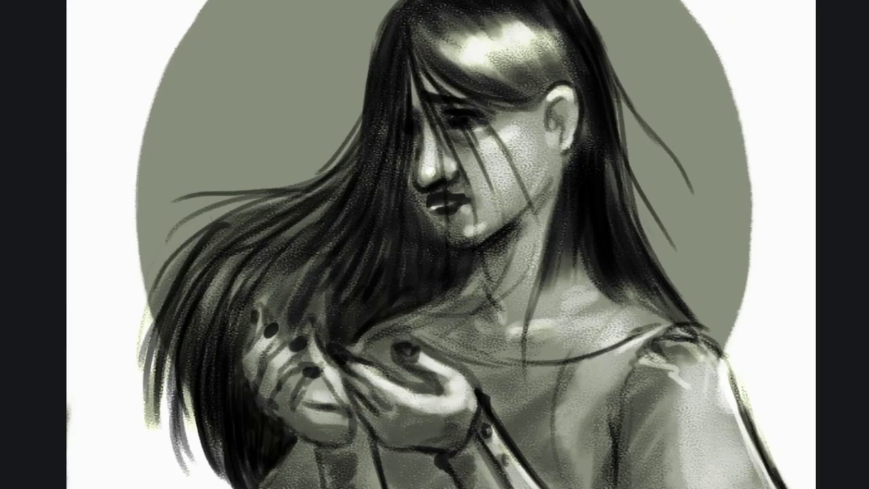
pyautogui.moveTo(271, 330)
pyautogui.mouseDown()
pyautogui.moveTo(266, 360)
pyautogui.moveTo(257, 340)
pyautogui.mouseUp()
pyautogui.moveTo(257, 305); pyautogui.dragTo(248, 360)
pyautogui.moveTo(315, 321)
pyautogui.mouseDown()
pyautogui.moveTo(320, 350)
pyautogui.moveTo(297, 401)
pyautogui.mouseUp()
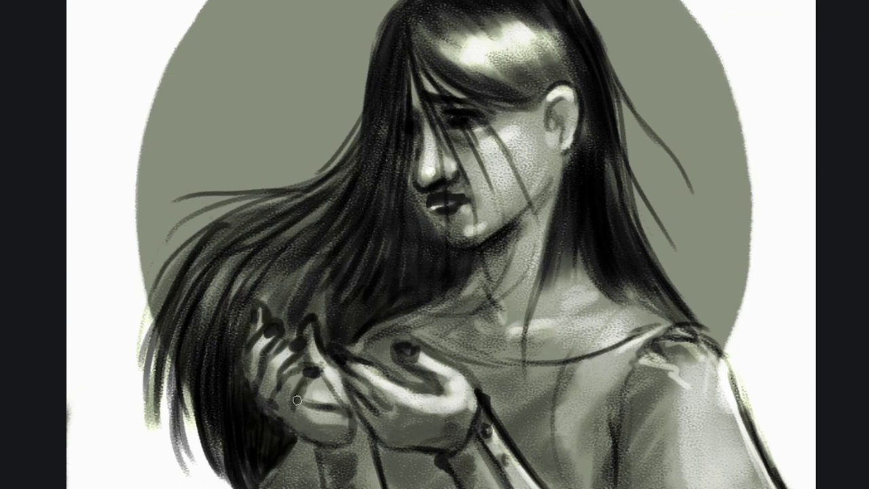
pyautogui.moveTo(296, 437); pyautogui.dragTo(346, 448)
pyautogui.moveTo(306, 427); pyautogui.dragTo(352, 485)
pyautogui.moveTo(317, 384); pyautogui.dragTo(332, 409)
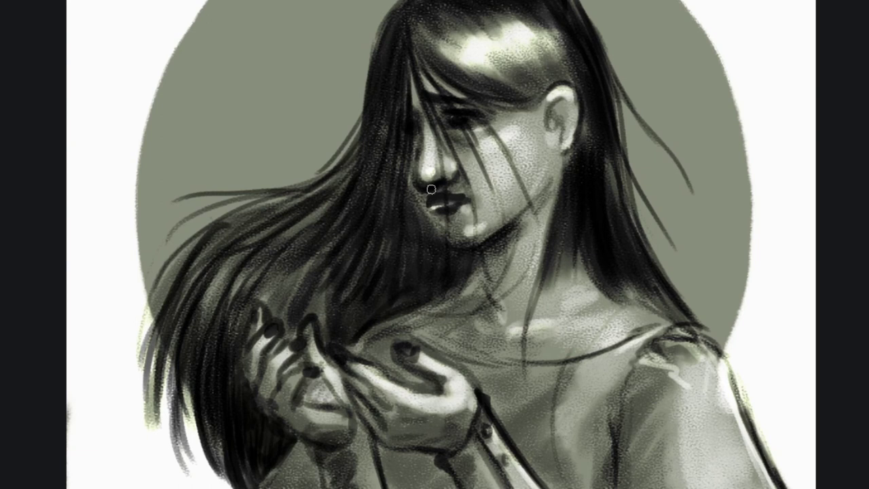
# Step: Deepen the shadows under the nose, lips, chin and along the neck
pyautogui.moveTo(438, 202); pyautogui.dragTo(417, 190)
pyautogui.moveTo(435, 223)
pyautogui.mouseDown()
pyautogui.moveTo(442, 244)
pyautogui.moveTo(408, 204)
pyautogui.moveTo(410, 214)
pyautogui.mouseUp()
pyautogui.moveTo(423, 260)
pyautogui.mouseDown()
pyautogui.moveTo(485, 249)
pyautogui.moveTo(471, 310)
pyautogui.moveTo(461, 283)
pyautogui.moveTo(454, 291)
pyautogui.moveTo(409, 243)
pyautogui.moveTo(360, 310)
pyautogui.moveTo(274, 353)
pyautogui.moveTo(306, 309)
pyautogui.moveTo(305, 322)
pyautogui.moveTo(285, 292)
pyautogui.moveTo(319, 289)
pyautogui.moveTo(382, 248)
pyautogui.moveTo(400, 145)
pyautogui.moveTo(347, 199)
pyautogui.moveTo(323, 253)
pyautogui.mouseUp()
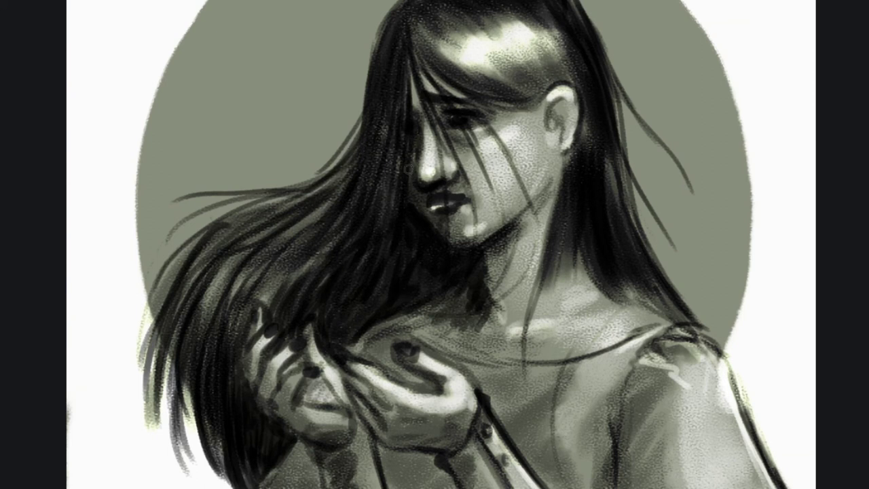
pyautogui.scroll(-5, 417, 160)
pyautogui.scroll(7, 416, 160)
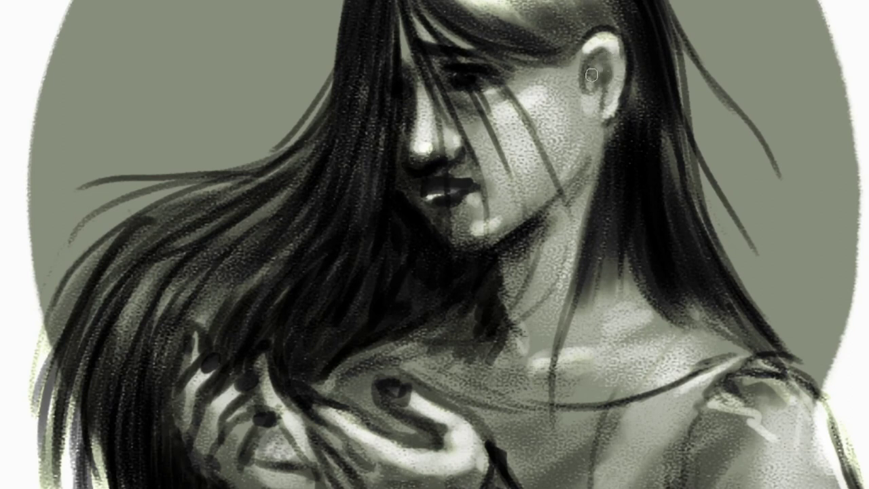
# Step: Paint dark hair strands falling across the neck and chest
pyautogui.moveTo(607, 130); pyautogui.dragTo(562, 473)
pyautogui.moveTo(615, 228)
pyautogui.mouseDown()
pyautogui.moveTo(553, 475)
pyautogui.moveTo(576, 383)
pyautogui.mouseUp()
pyautogui.moveTo(566, 315); pyautogui.dragTo(506, 414)
pyautogui.moveTo(577, 281); pyautogui.dragTo(505, 444)
pyautogui.moveTo(553, 336); pyautogui.dragTo(537, 485)
pyautogui.moveTo(585, 292); pyautogui.dragTo(577, 367)
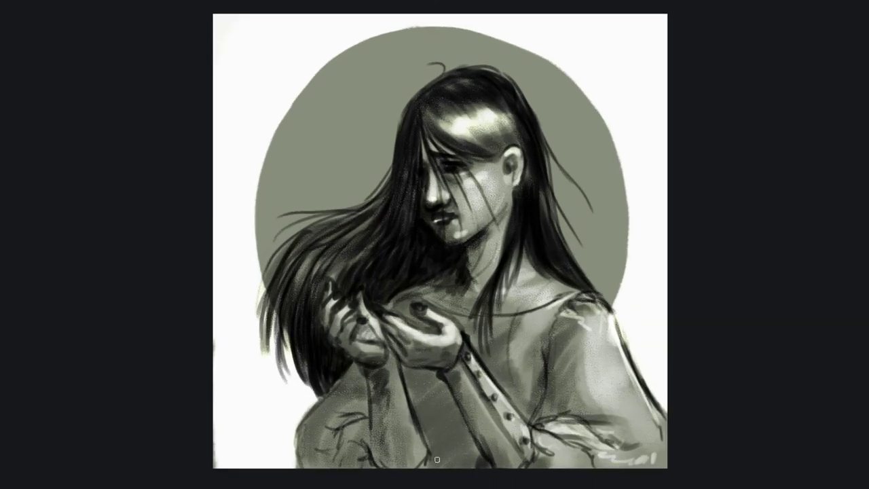
# Step: Add dark shading lines on the sleeve and the chest near the collar
pyautogui.moveTo(454, 464); pyautogui.dragTo(450, 406)
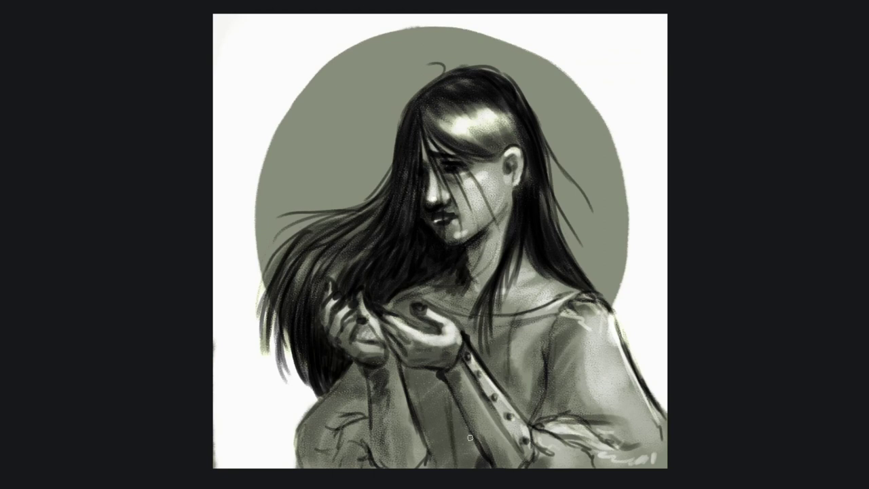
pyautogui.rightClick(556, 233)
pyautogui.press('Return')
pyautogui.moveTo(431, 429)
pyautogui.mouseDown()
pyautogui.moveTo(421, 398)
pyautogui.moveTo(477, 462)
pyautogui.moveTo(466, 423)
pyautogui.moveTo(426, 428)
pyautogui.moveTo(469, 454)
pyautogui.moveTo(423, 382)
pyautogui.mouseUp()
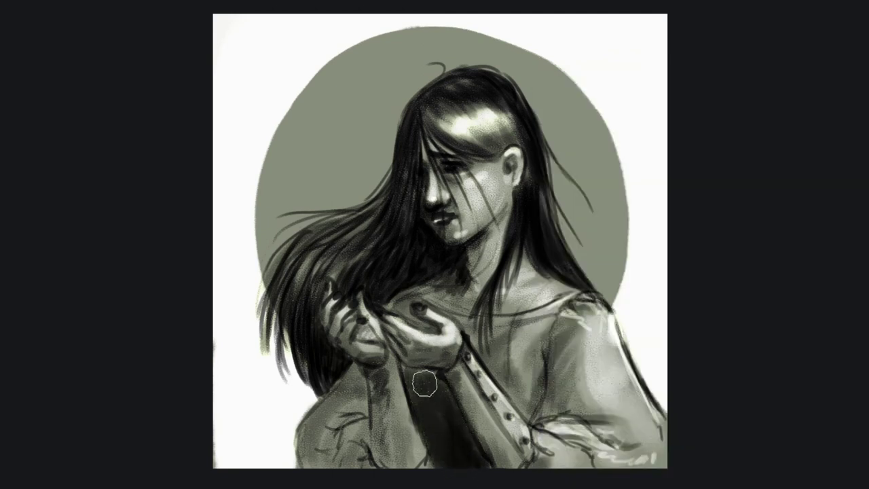
pyautogui.moveTo(493, 359)
pyautogui.mouseDown()
pyautogui.moveTo(549, 309)
pyautogui.moveTo(523, 398)
pyautogui.moveTo(489, 336)
pyautogui.moveTo(498, 325)
pyautogui.mouseUp()
# Step: With a smaller brush, shade the hands, collar, upper sleeve and sleeve beside the cuff
pyautogui.press('F5')
pyautogui.moveTo(686, 104); pyautogui.dragTo(672, 103)
pyautogui.press('Return')
pyautogui.moveTo(415, 299)
pyautogui.mouseDown()
pyautogui.moveTo(475, 336)
pyautogui.moveTo(492, 366)
pyautogui.mouseUp()
pyautogui.moveTo(499, 336); pyautogui.dragTo(516, 383)
pyautogui.moveTo(435, 376); pyautogui.dragTo(425, 426)
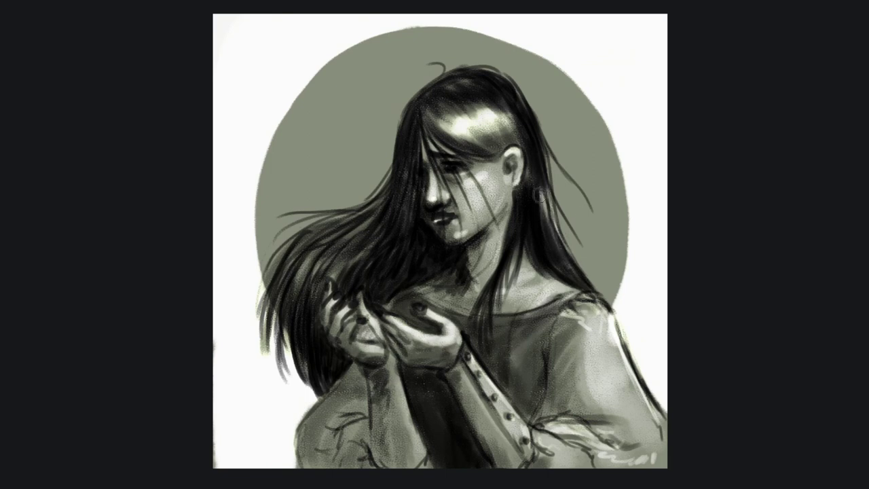
# Step: Paint lighter hair strands, rework the lower-left sleeve shading, and choose dark red as paint colour
pyautogui.moveTo(591, 234); pyautogui.dragTo(568, 268)
pyautogui.moveTo(314, 241)
pyautogui.mouseDown()
pyautogui.moveTo(305, 291)
pyautogui.moveTo(332, 292)
pyautogui.moveTo(336, 252)
pyautogui.moveTo(370, 224)
pyautogui.mouseUp()
pyautogui.moveTo(407, 404); pyautogui.dragTo(414, 462)
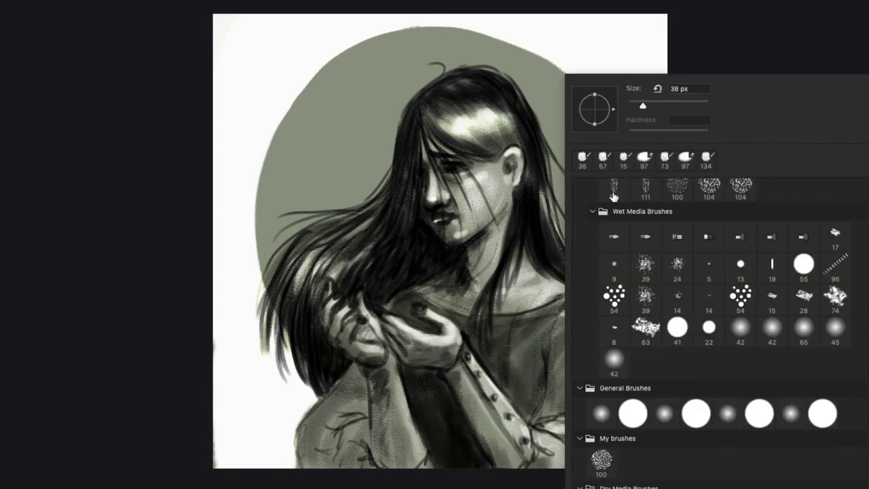
pyautogui.moveTo(319, 448)
pyautogui.mouseDown()
pyautogui.moveTo(376, 437)
pyautogui.moveTo(326, 459)
pyautogui.moveTo(320, 422)
pyautogui.moveTo(351, 380)
pyautogui.moveTo(319, 442)
pyautogui.moveTo(401, 446)
pyautogui.moveTo(547, 473)
pyautogui.moveTo(419, 403)
pyautogui.moveTo(346, 401)
pyautogui.moveTo(470, 463)
pyautogui.mouseUp()
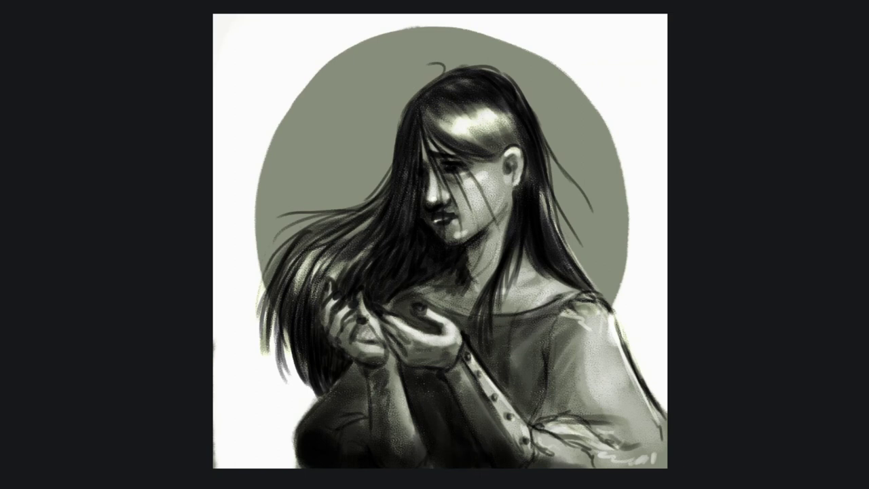
pyautogui.click(100, 437)
pyautogui.click(577, 449)
# Step: Paint dark red blood over the clasped hands and fingers
pyautogui.click(722, 342)
pyautogui.rightClick(722, 341)
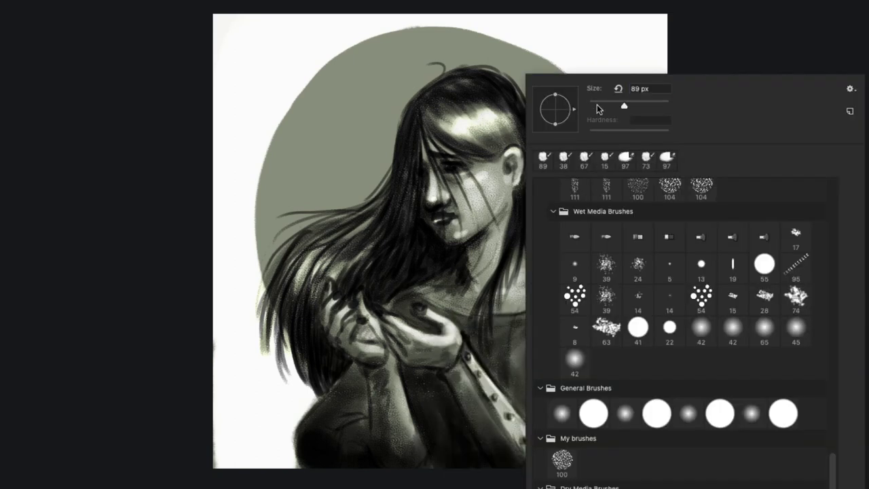
pyautogui.press('Return')
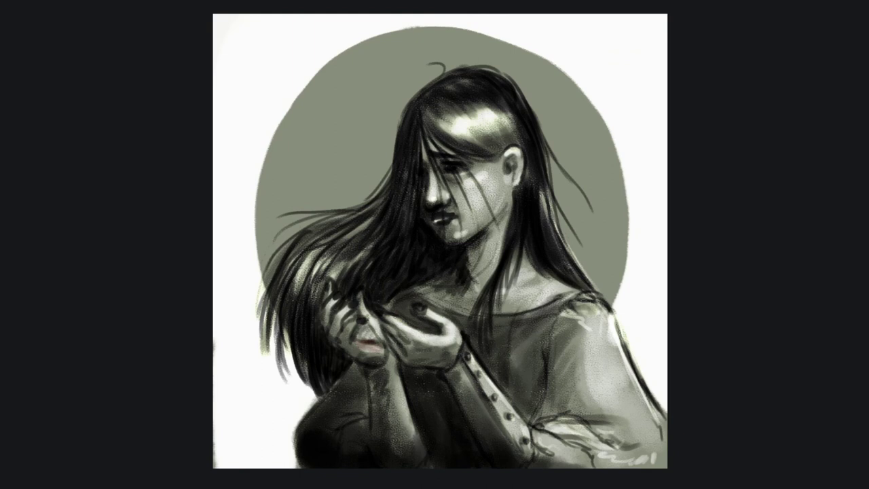
pyautogui.rightClick(366, 343)
pyautogui.press('Return')
pyautogui.moveTo(350, 314)
pyautogui.mouseDown()
pyautogui.moveTo(370, 346)
pyautogui.moveTo(404, 353)
pyautogui.moveTo(409, 331)
pyautogui.moveTo(444, 336)
pyautogui.mouseUp()
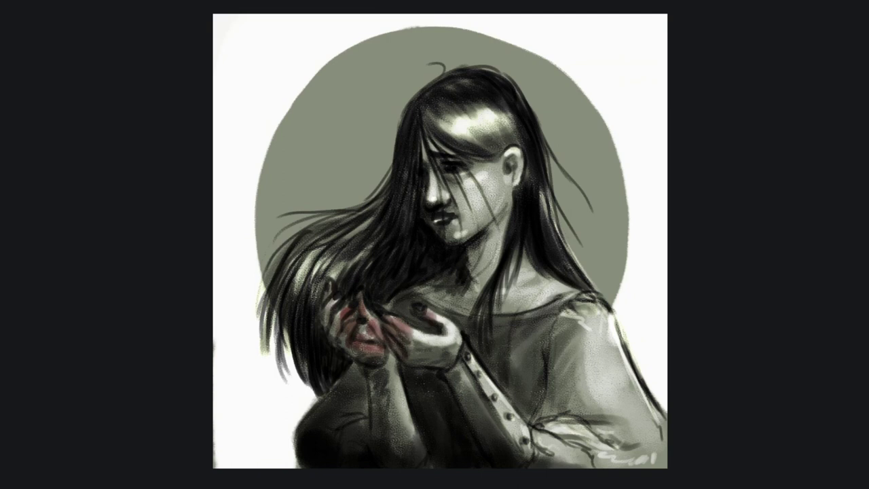
pyautogui.moveTo(376, 312)
pyautogui.mouseDown()
pyautogui.moveTo(404, 346)
pyautogui.moveTo(392, 350)
pyautogui.mouseUp()
pyautogui.moveTo(358, 295)
pyautogui.mouseDown()
pyautogui.moveTo(338, 325)
pyautogui.moveTo(329, 286)
pyautogui.mouseUp()
# Step: Switch to a much smaller brush and paint a blood streak down the cheek
pyautogui.rightClick(594, 299)
pyautogui.press('Return')
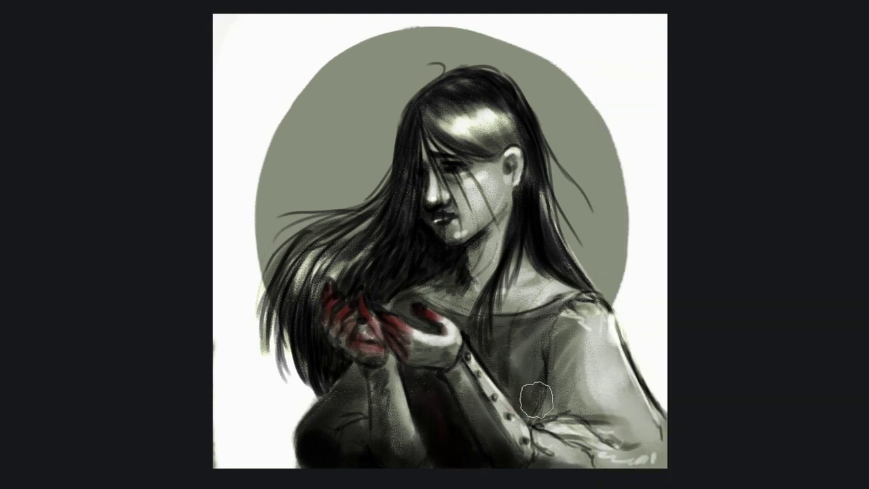
pyautogui.rightClick(524, 401)
pyautogui.click(619, 104)
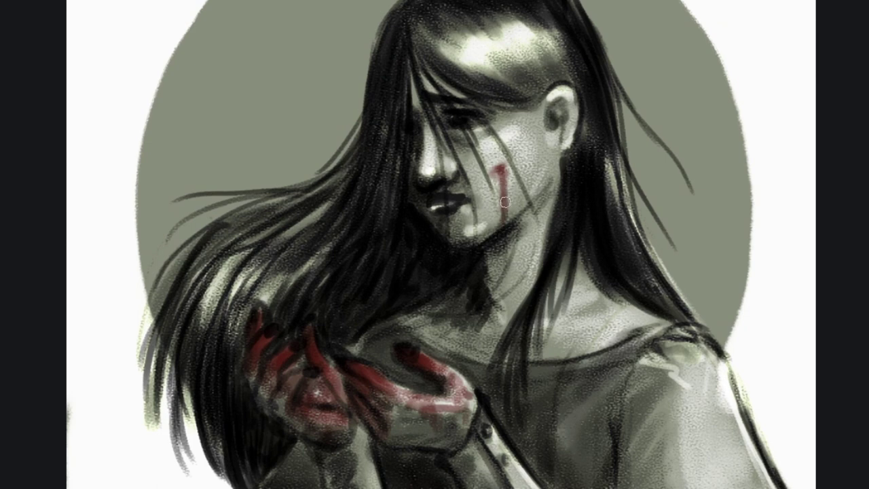
pyautogui.moveTo(499, 164); pyautogui.dragTo(501, 191)
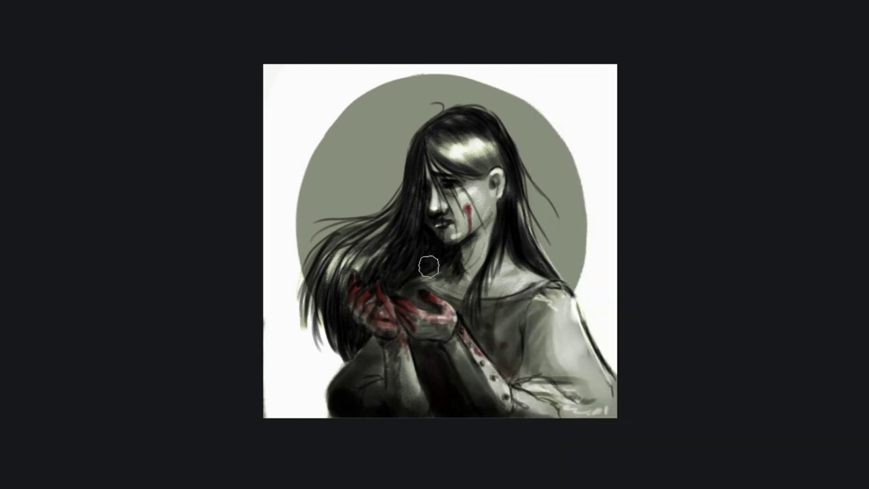
# Step: Darken the neck, chest and lower torso around and below the hands
pyautogui.moveTo(428, 266)
pyautogui.mouseDown()
pyautogui.moveTo(411, 281)
pyautogui.moveTo(442, 283)
pyautogui.moveTo(383, 292)
pyautogui.mouseUp()
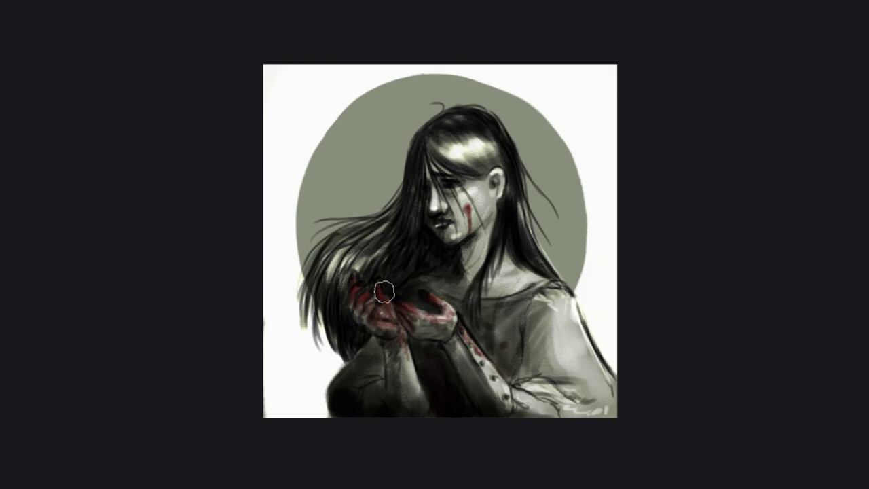
pyautogui.moveTo(368, 343)
pyautogui.mouseDown()
pyautogui.moveTo(366, 351)
pyautogui.moveTo(346, 344)
pyautogui.mouseUp()
pyautogui.moveTo(358, 414)
pyautogui.mouseDown()
pyautogui.moveTo(389, 384)
pyautogui.moveTo(393, 353)
pyautogui.moveTo(413, 398)
pyautogui.moveTo(445, 410)
pyautogui.moveTo(564, 413)
pyautogui.moveTo(514, 368)
pyautogui.moveTo(533, 347)
pyautogui.mouseUp()
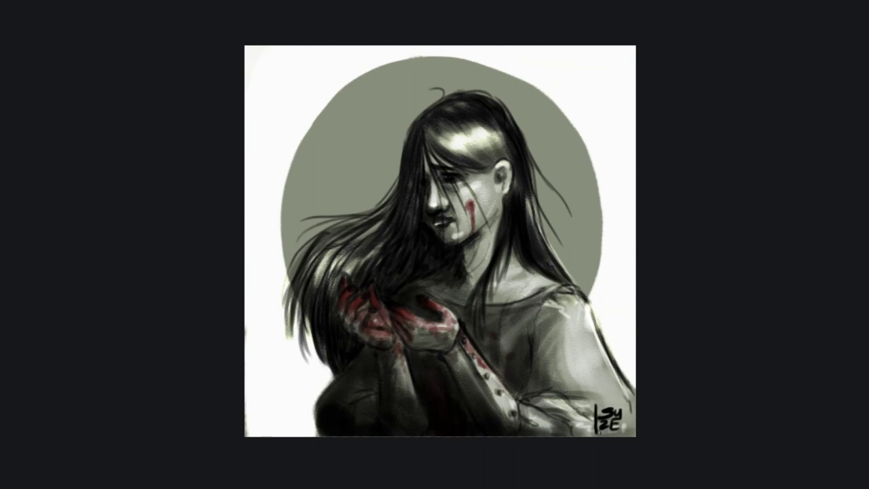
# Step: Nudge the signature logo upward and scale it down in the bottom-right corner
pyautogui.moveTo(613, 419); pyautogui.dragTo(617, 398)
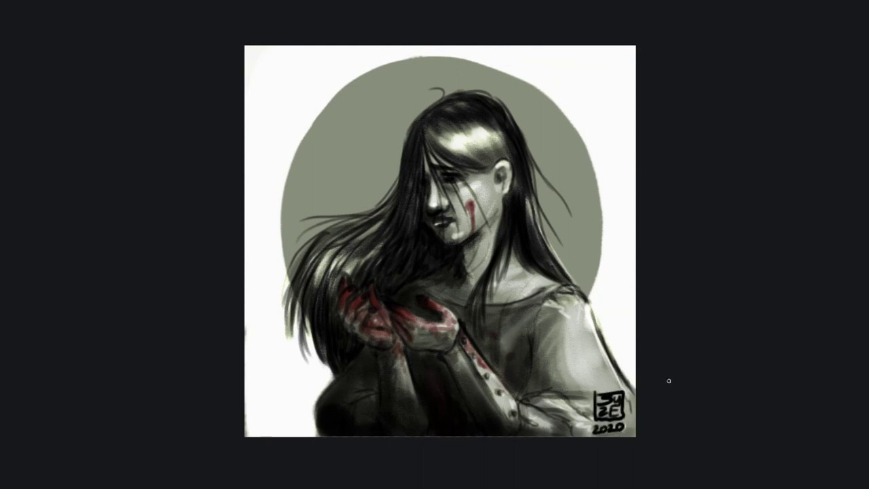
pyautogui.moveTo(593, 390); pyautogui.dragTo(604, 399)
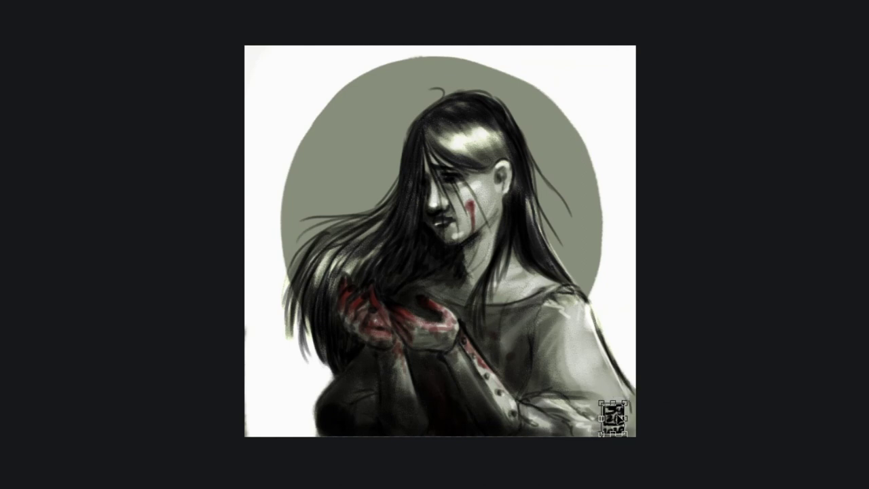